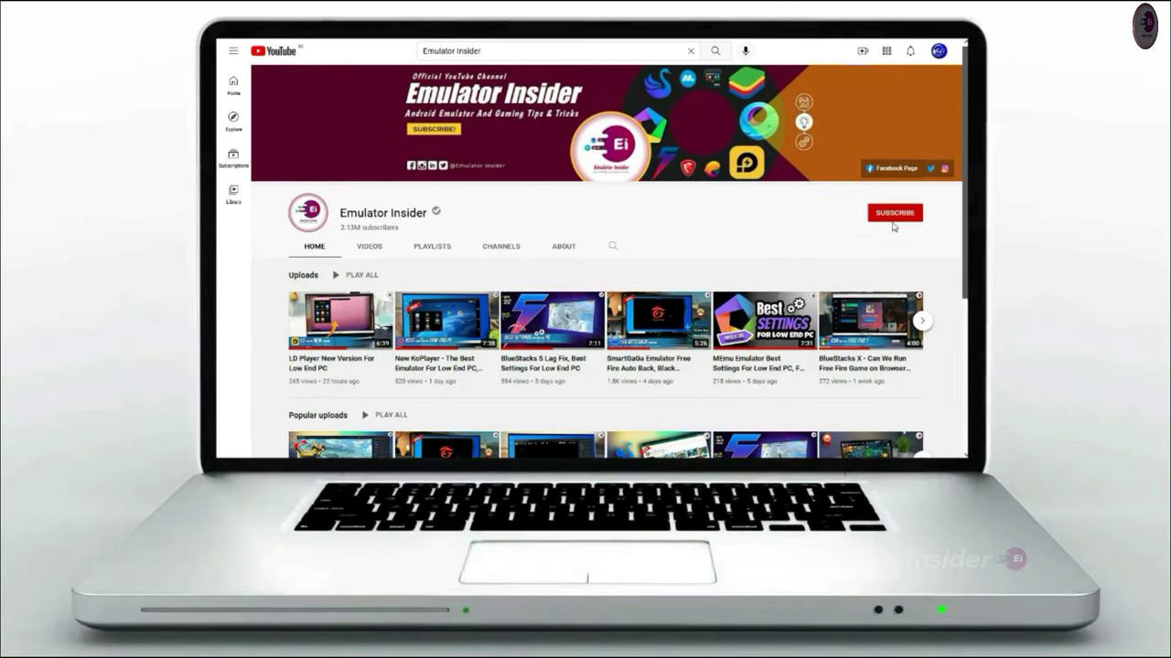
Step: Subscribe to the Emulator Insider channel and choose its notification preference
left_click(894, 213)
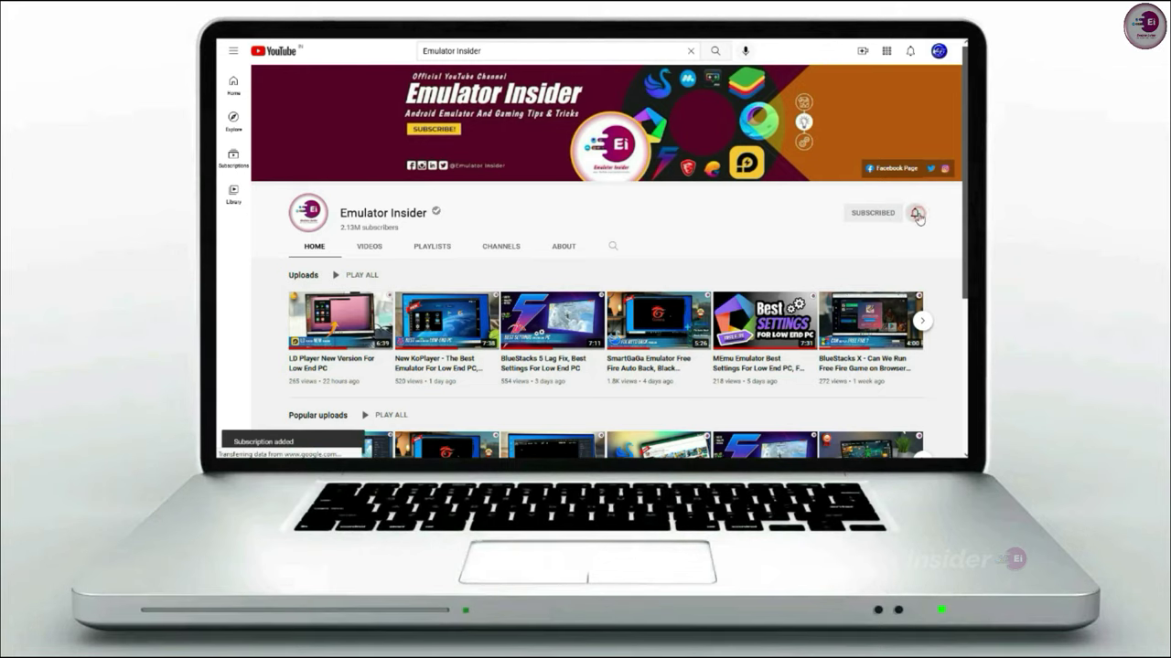
left_click(914, 213)
left_click(868, 235)
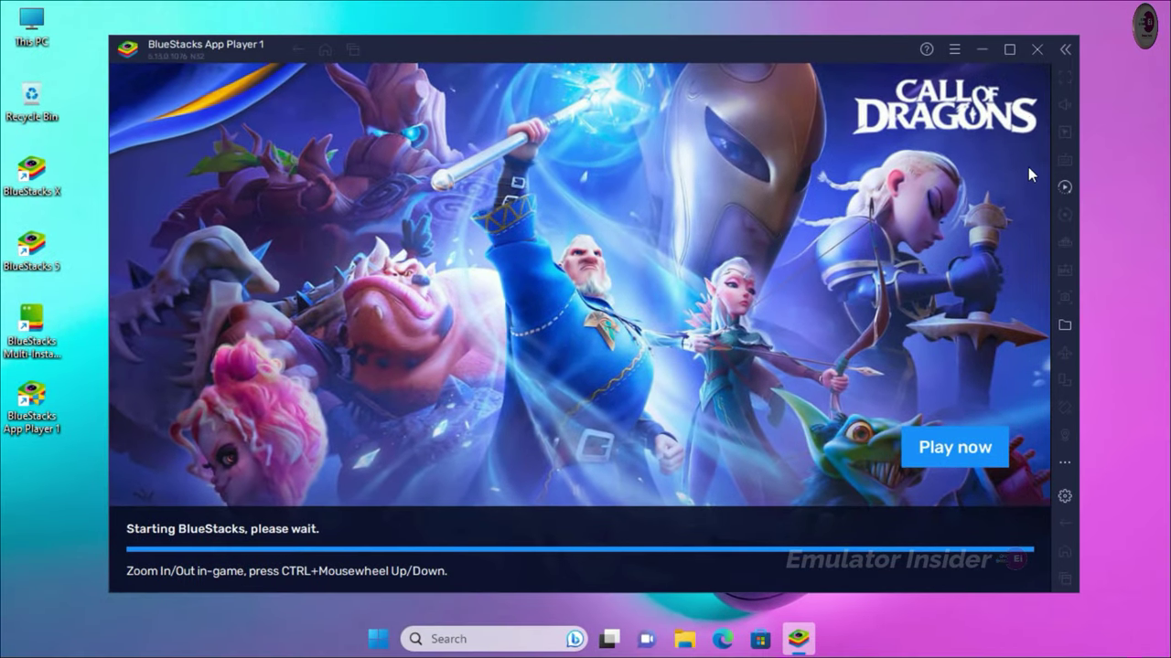
Step: Close the BlueStacks App Player 1 instance that is still starting and confirm the exit
left_click(1034, 53)
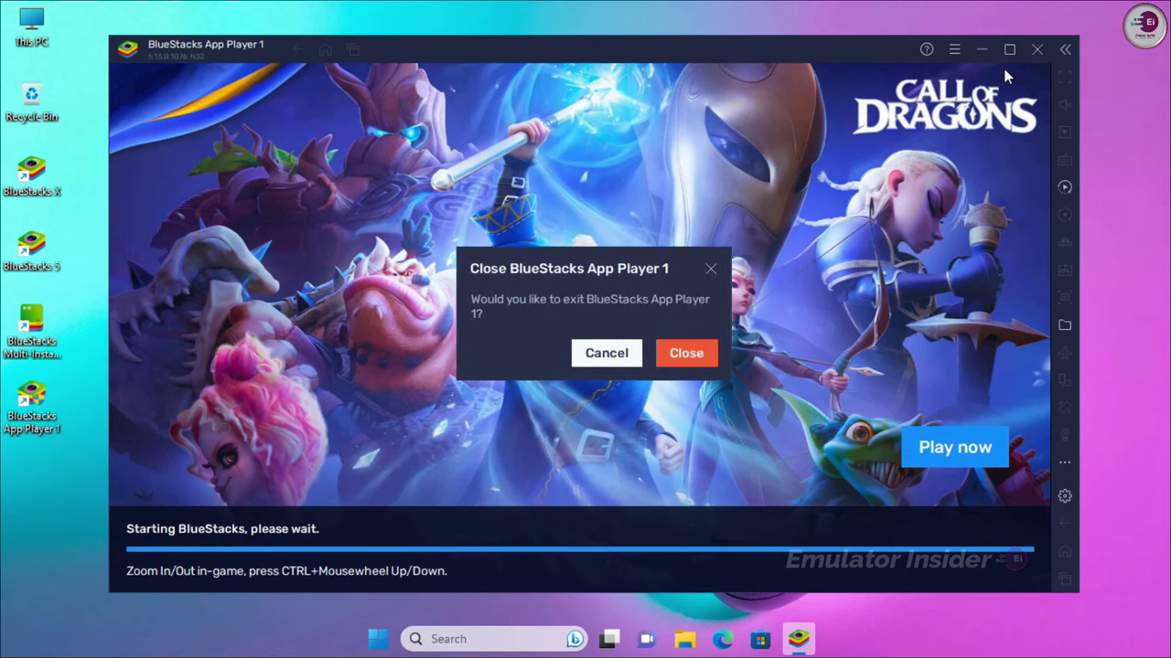
left_click(703, 357)
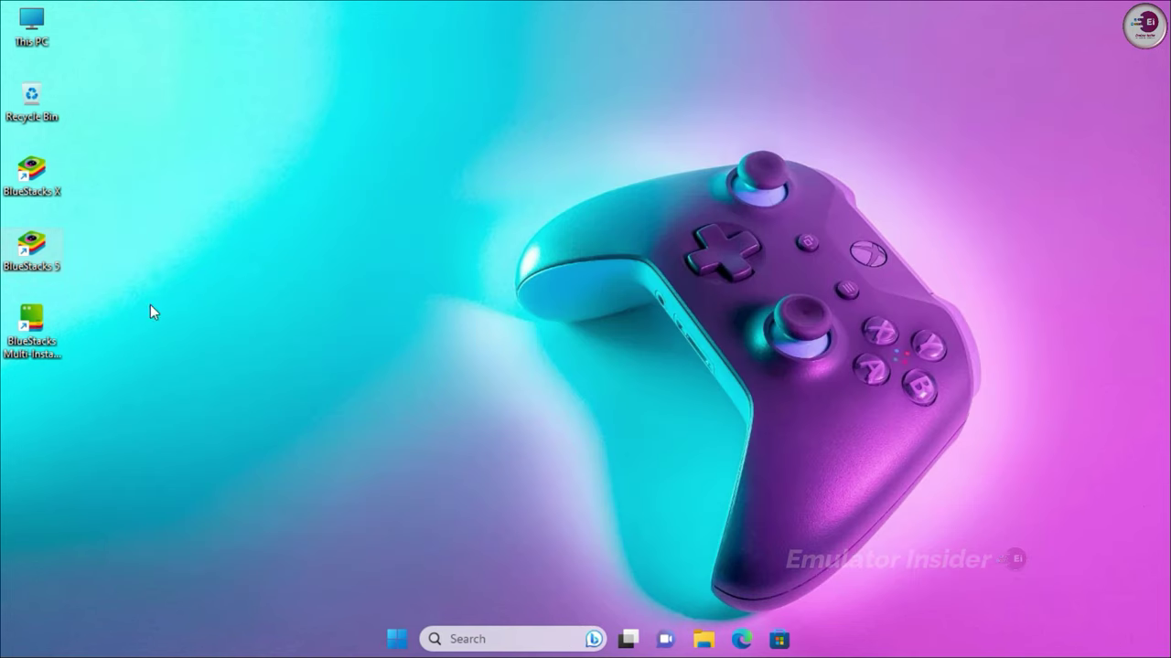
left_click_drag(144, 303, 2, 380)
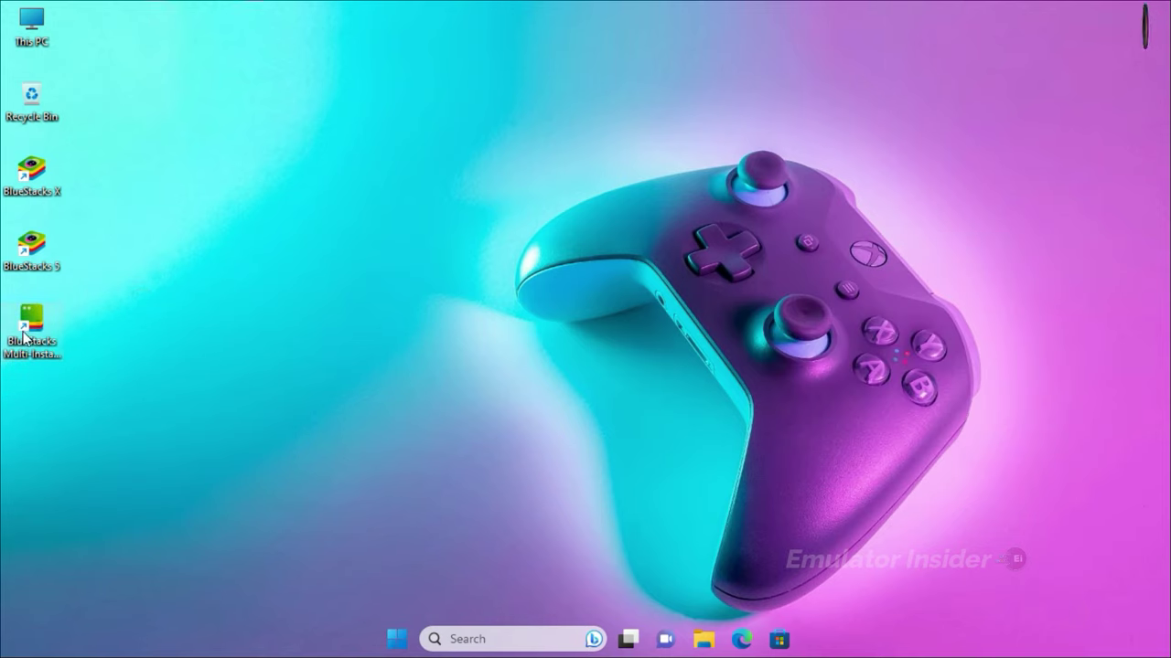
left_click_drag(131, 304, 9, 393)
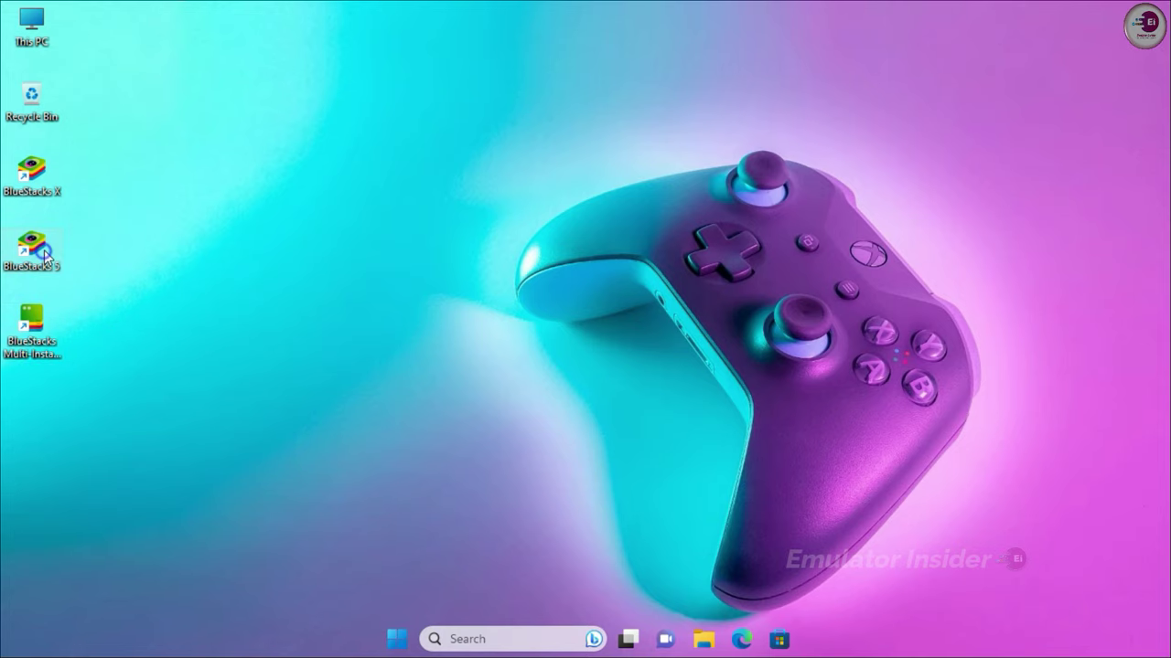
Step: Open the install folder of the BlueStacks 5 shortcut and locate the HD-MultiInstanceManager application
right_click(46, 243)
left_click(124, 334)
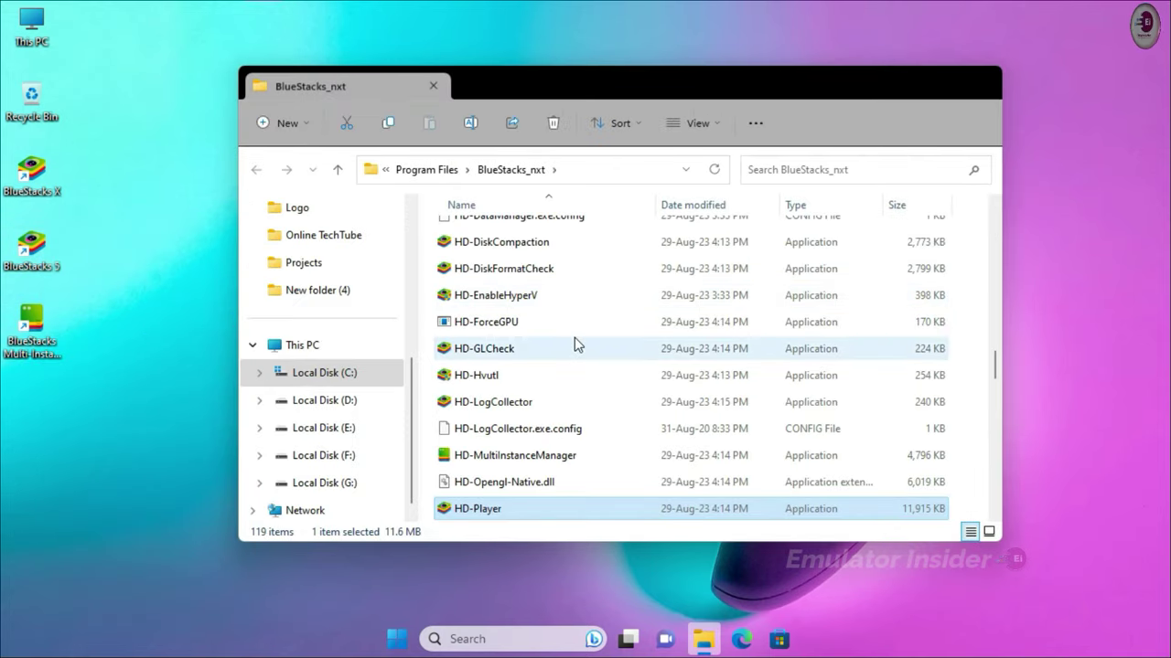
left_click(447, 463)
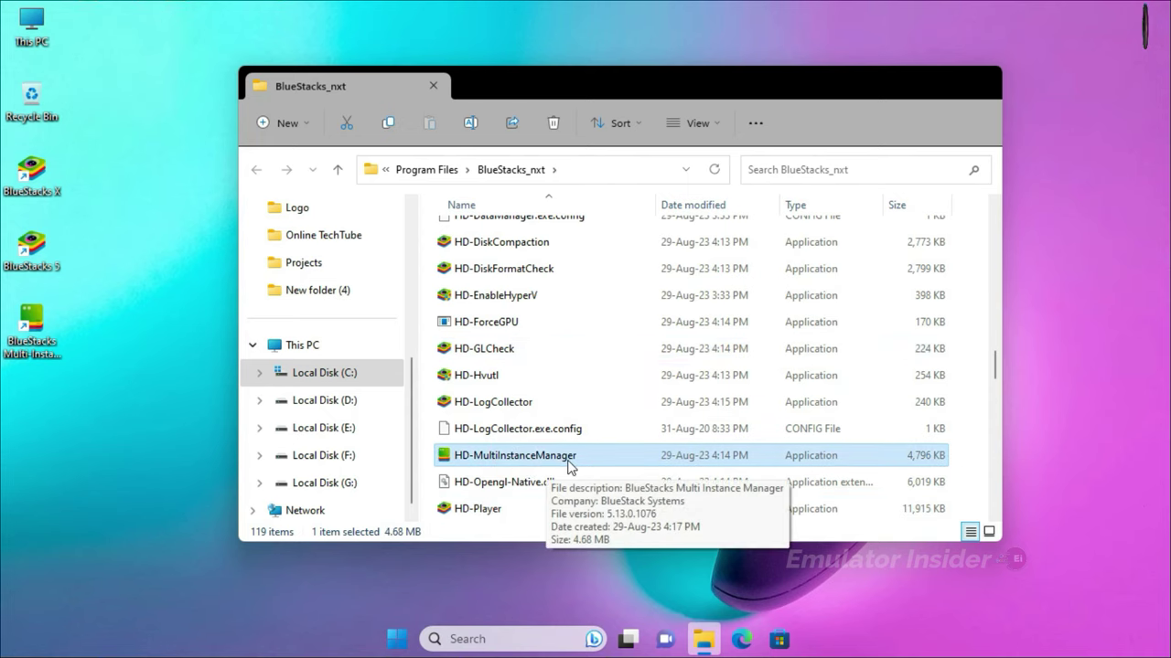
Step: Close the folder, launch BlueStacks Multi-Instance Manager and open the settings of the BlueStacks App Player instance
double_click(3, 368)
left_click(982, 78)
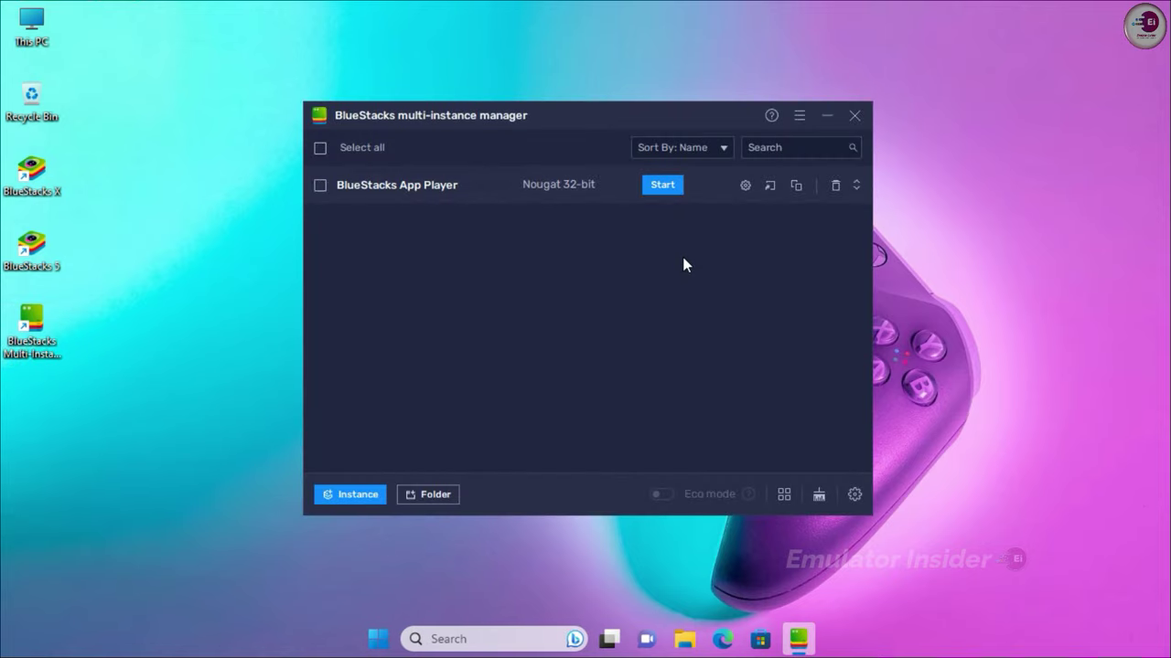
left_click(744, 187)
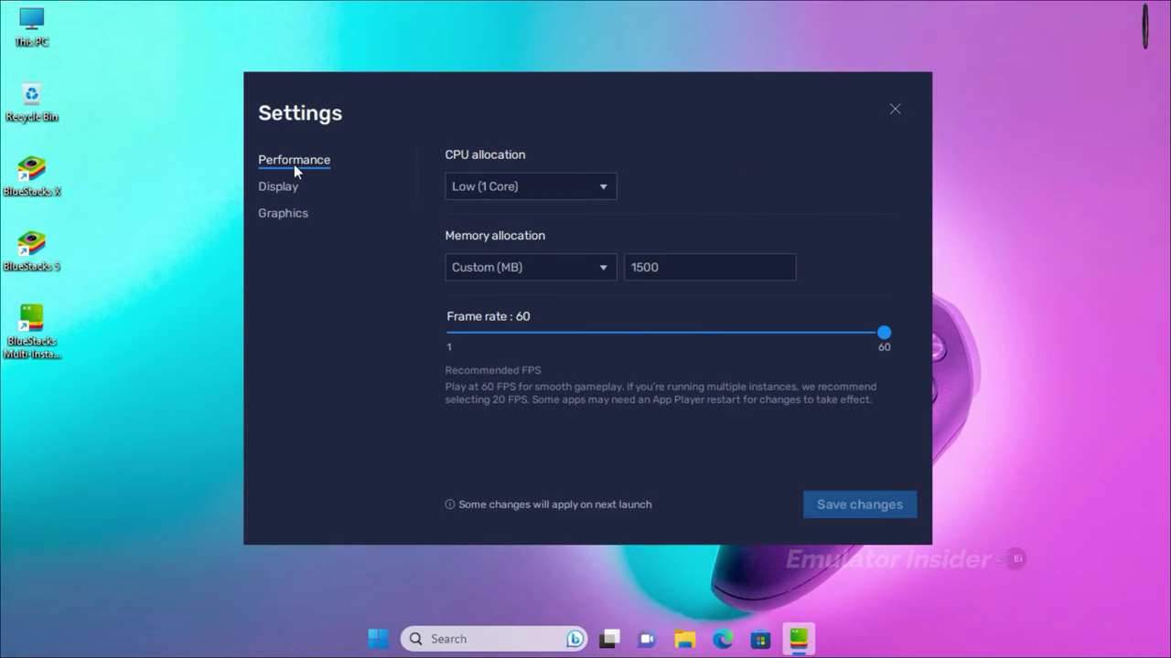
Step: Set the instance's CPU allocation to Medium (2 Cores) and memory allocation to Enhanced (4 GB), and save the changes
left_click(568, 192)
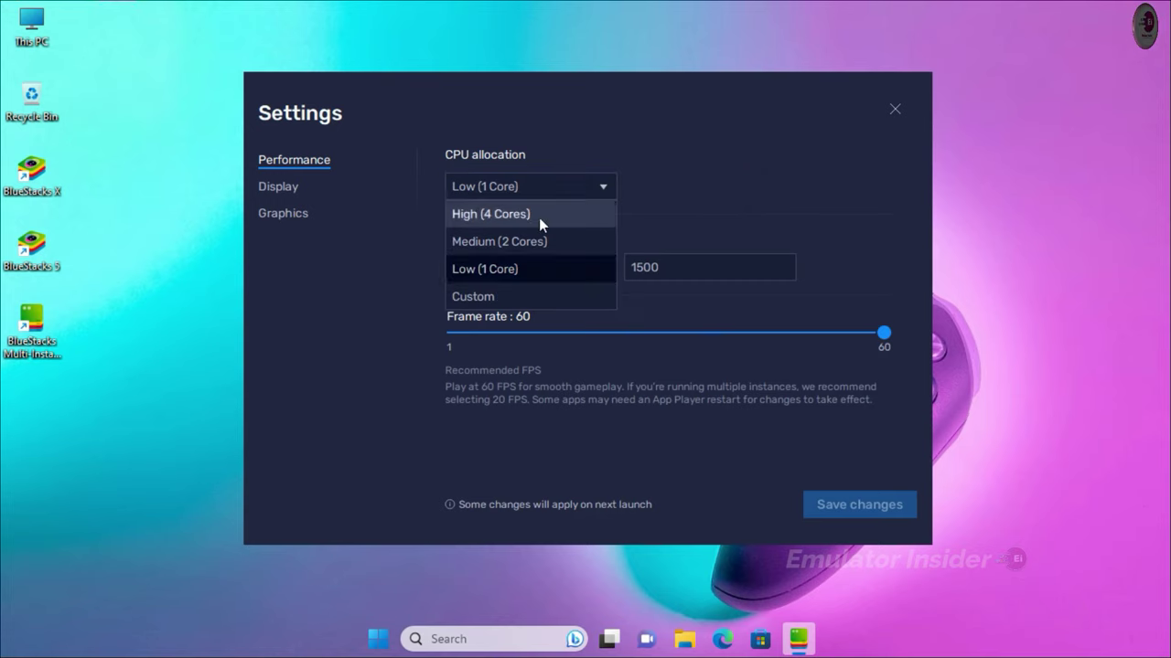
left_click(468, 245)
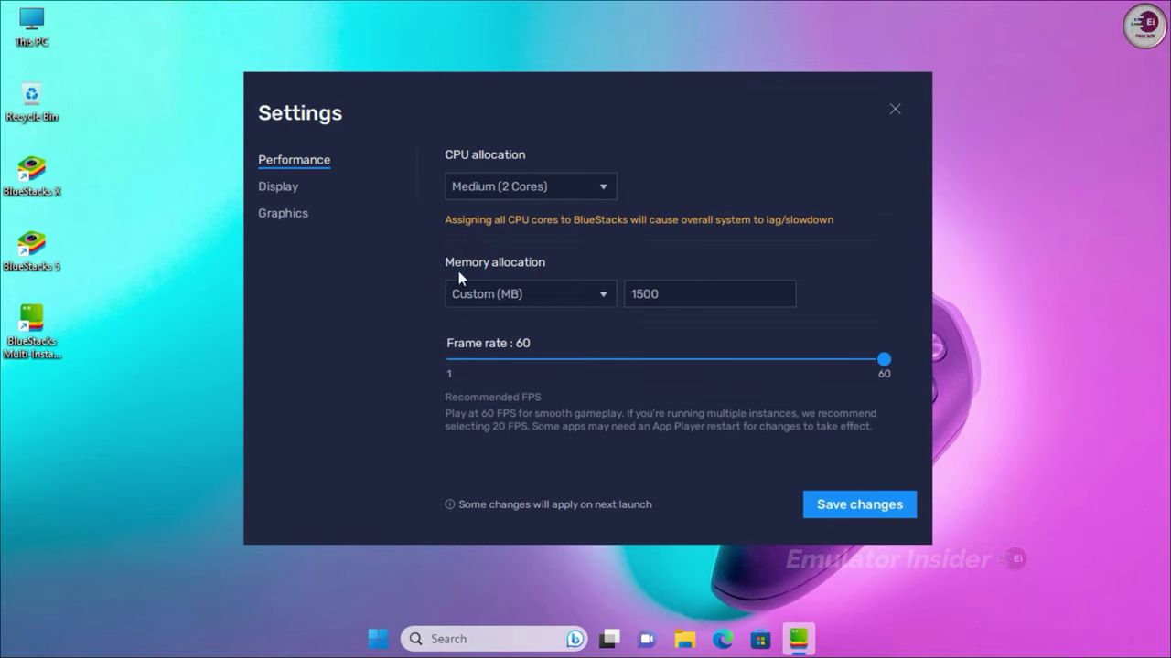
left_click(509, 294)
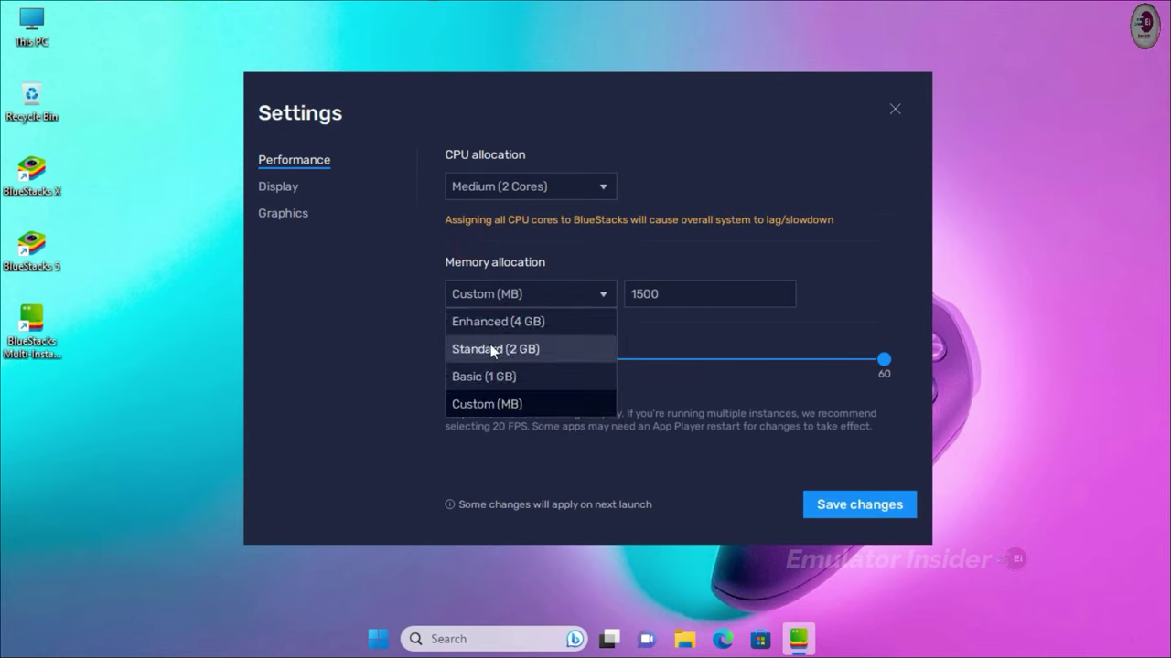
left_click(485, 326)
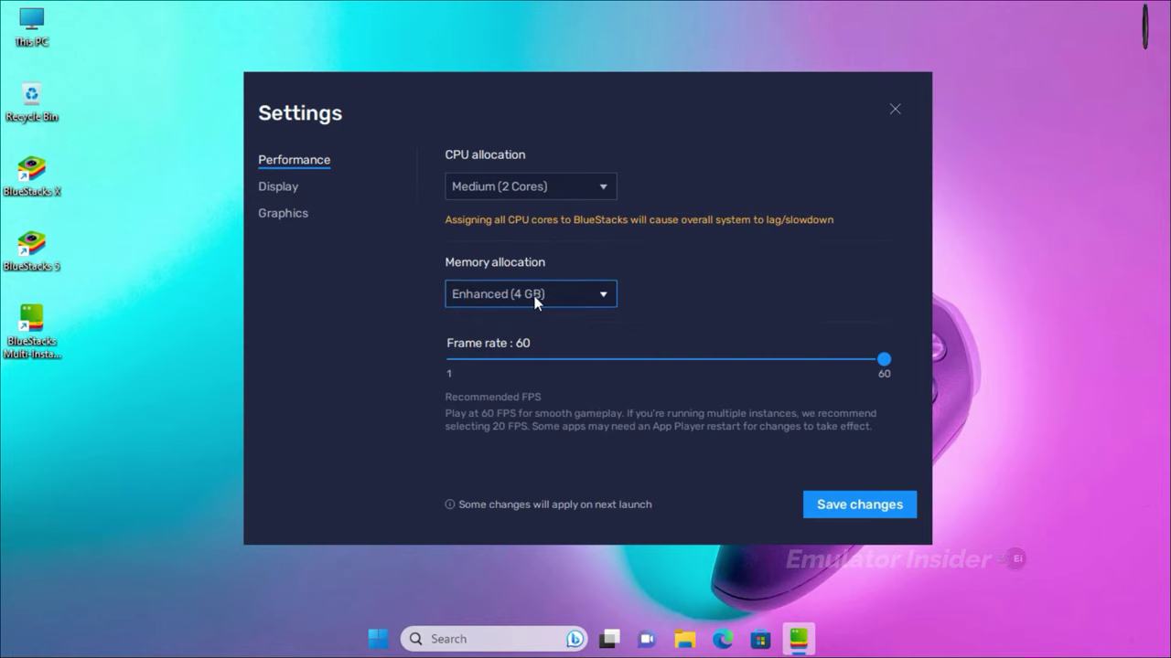
left_click(537, 302)
left_click(510, 344)
left_click(512, 293)
left_click(483, 324)
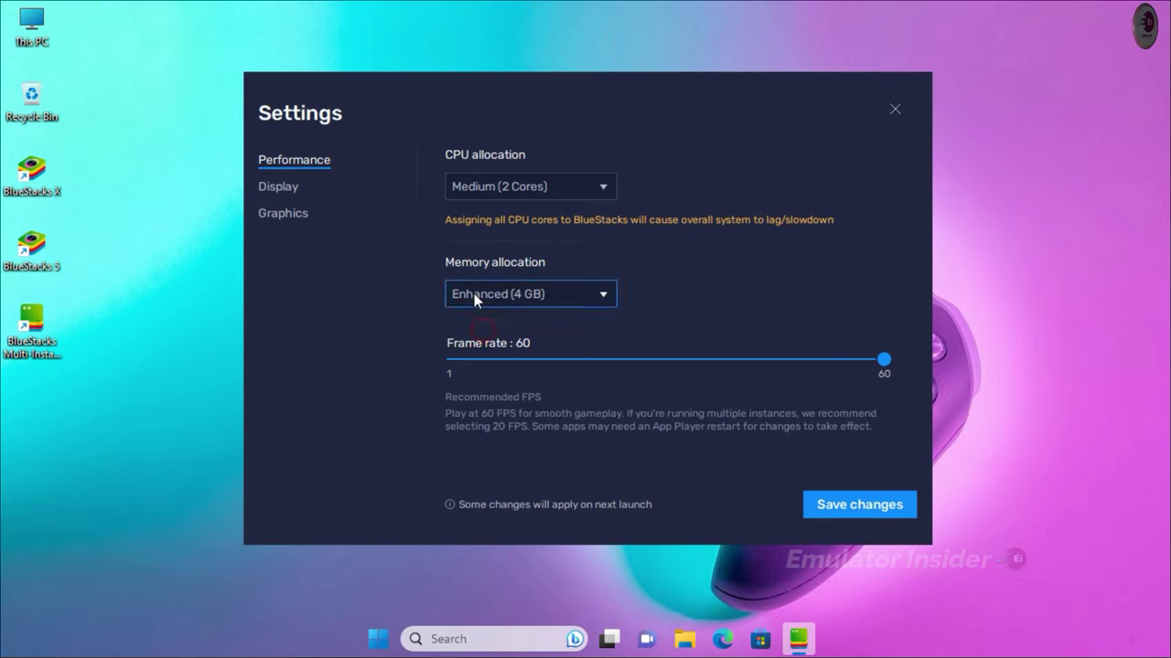
left_click(878, 505)
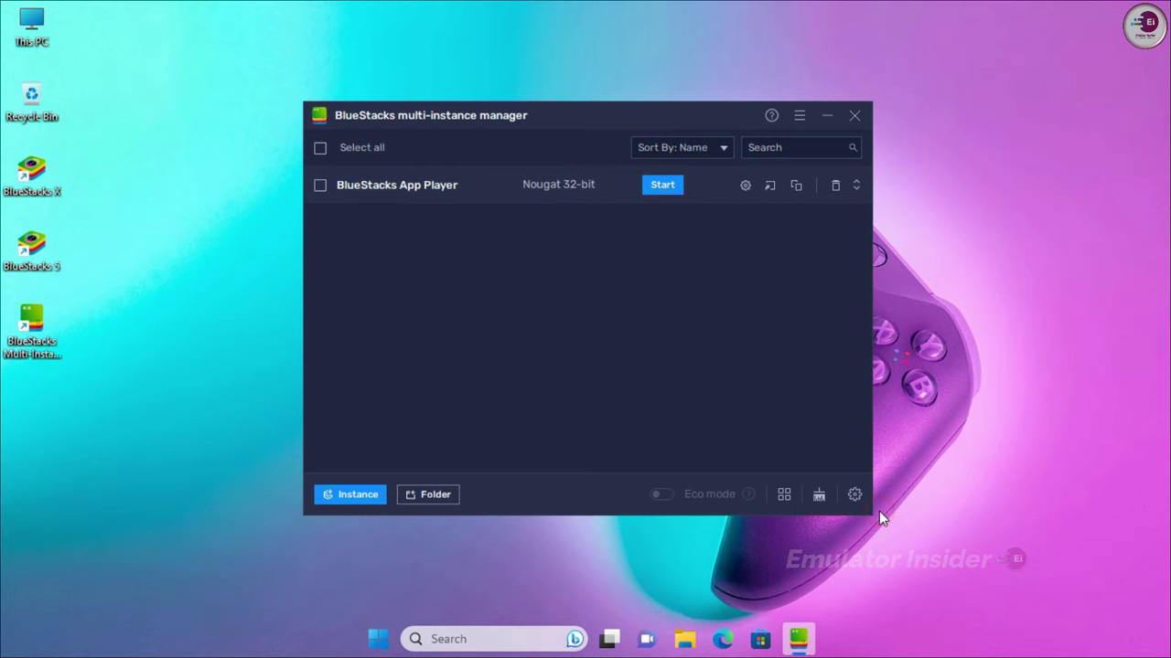
Step: Review the App Player instance's display and graphics settings, and close the multi-instance manager
left_click(745, 185)
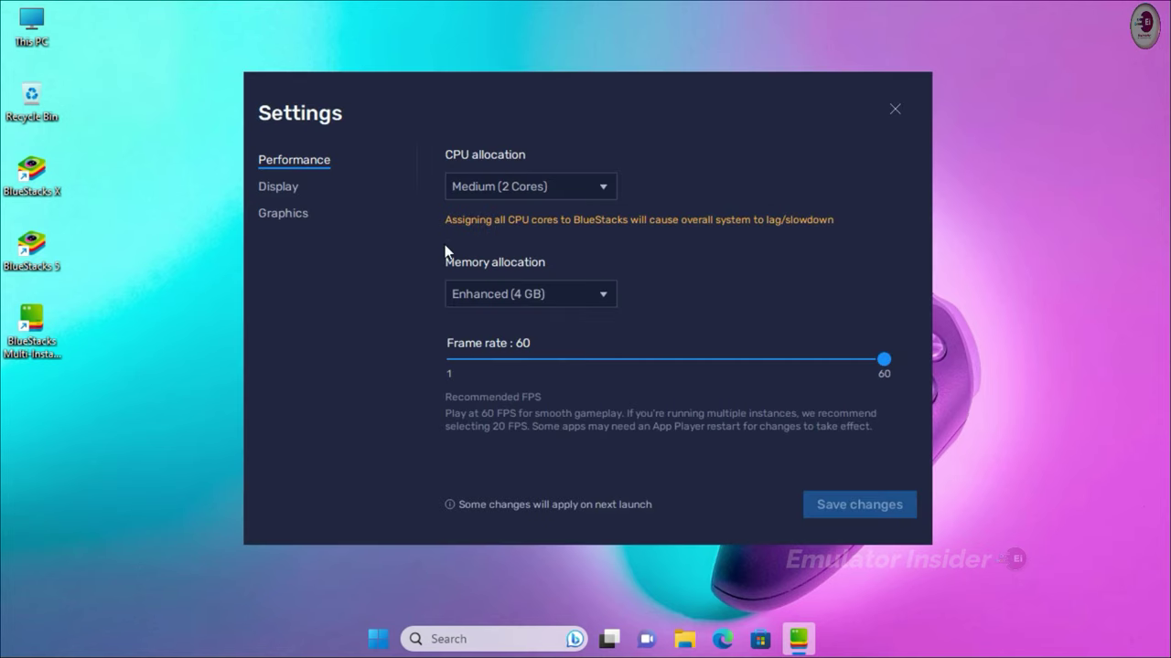
left_click(269, 192)
left_click(272, 216)
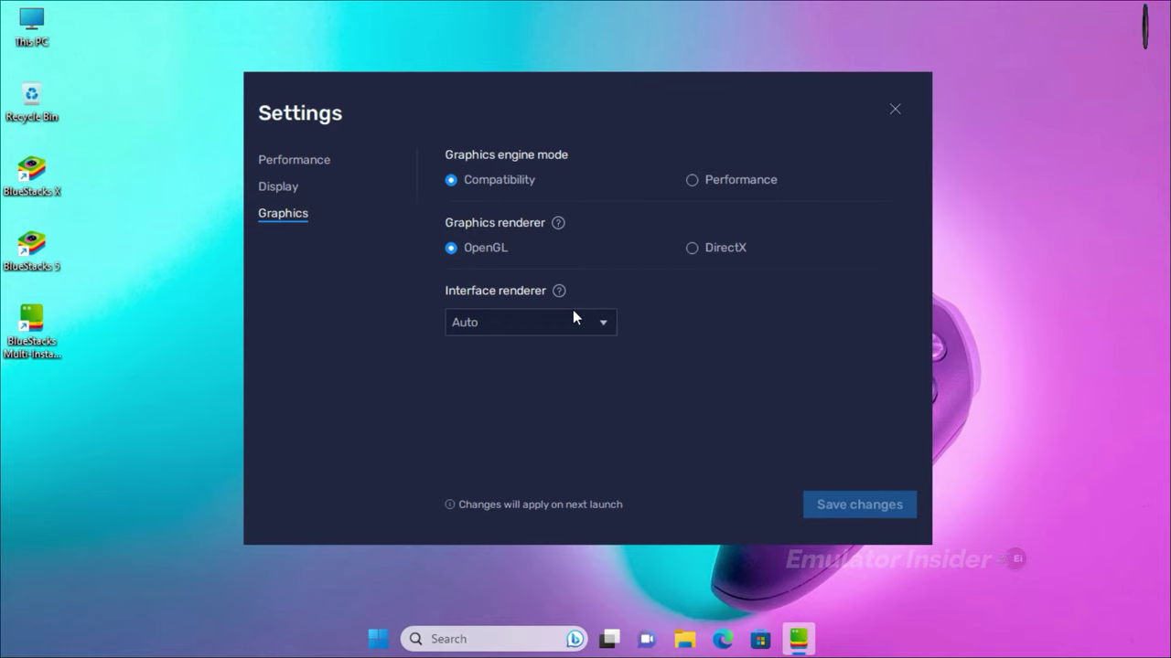
left_click(892, 109)
left_click(851, 115)
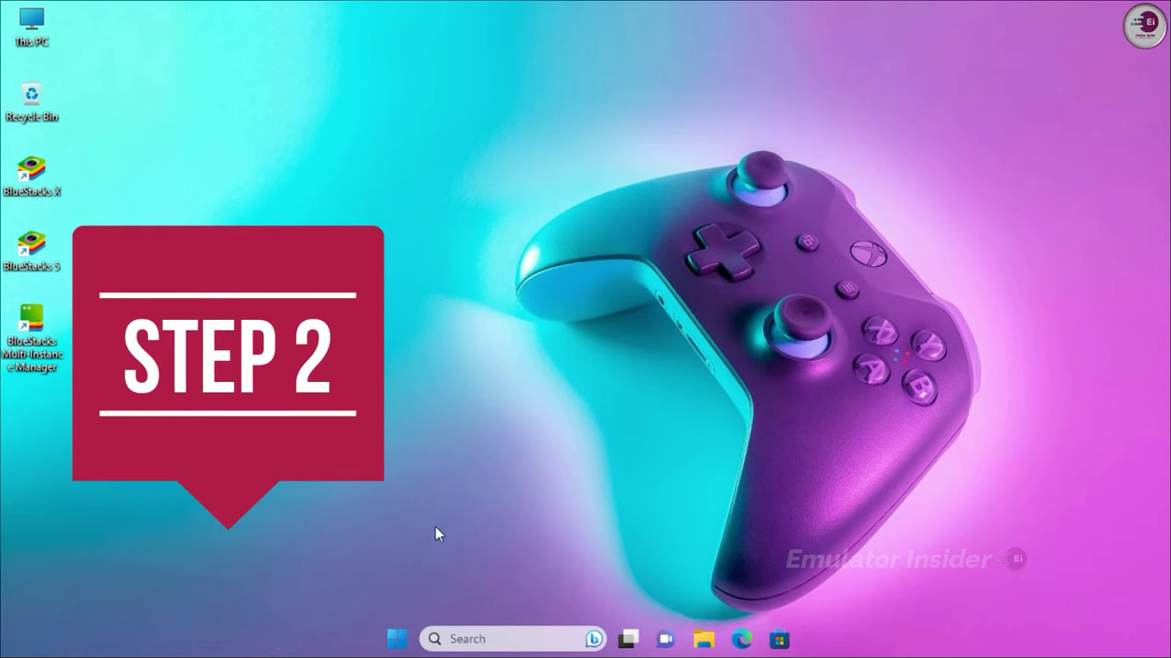
Step: Search Windows for "Graphics Settings" and open the matching system settings page
left_click(397, 640)
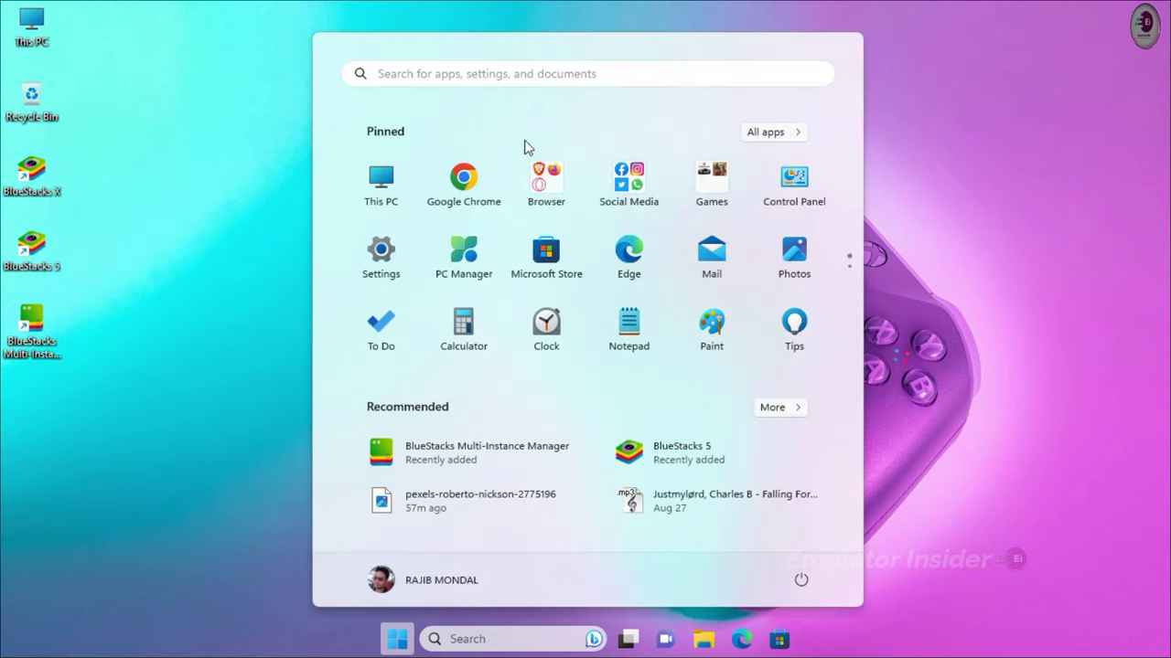
left_click(515, 72)
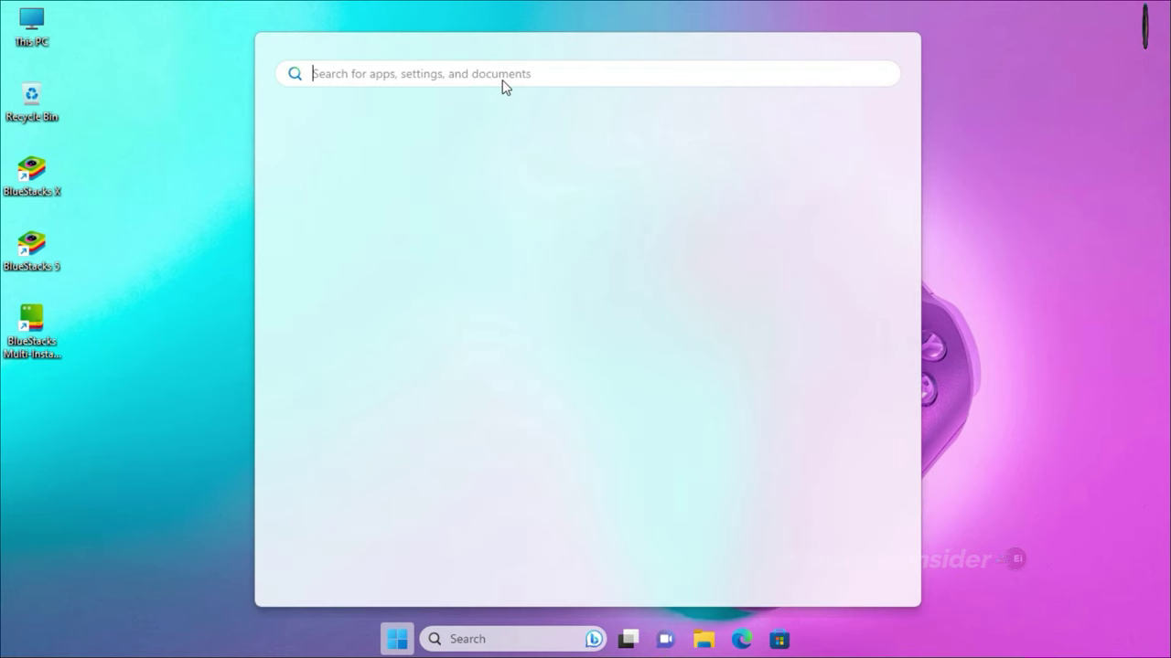
type("Graphic")
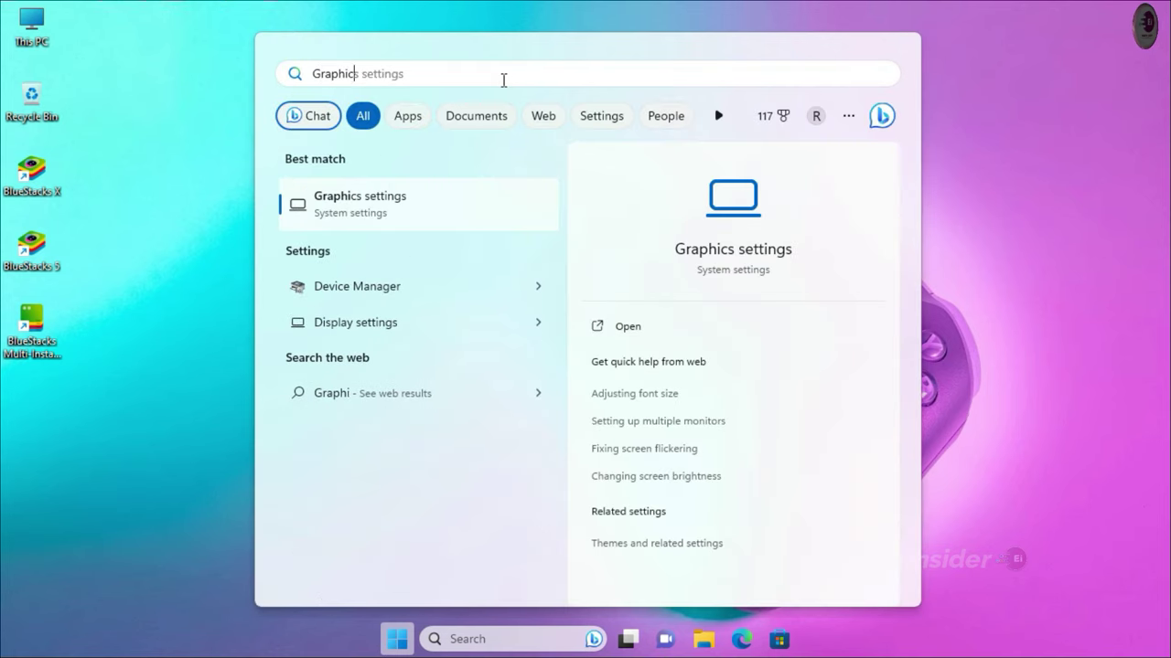
type("s Settings")
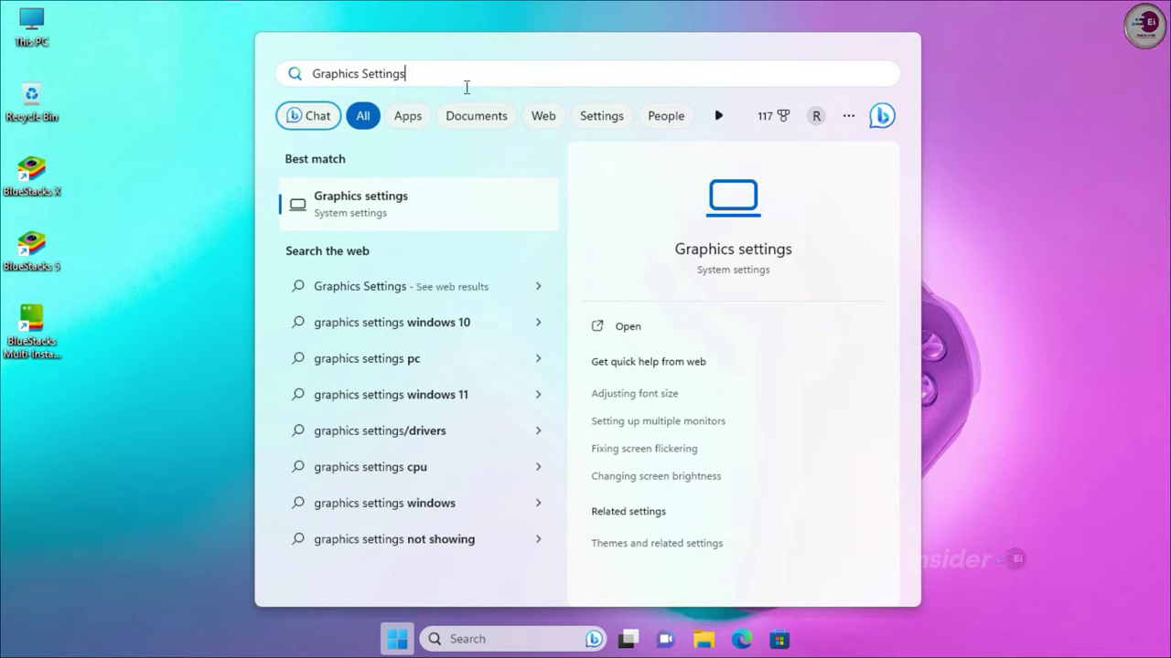
left_click(382, 214)
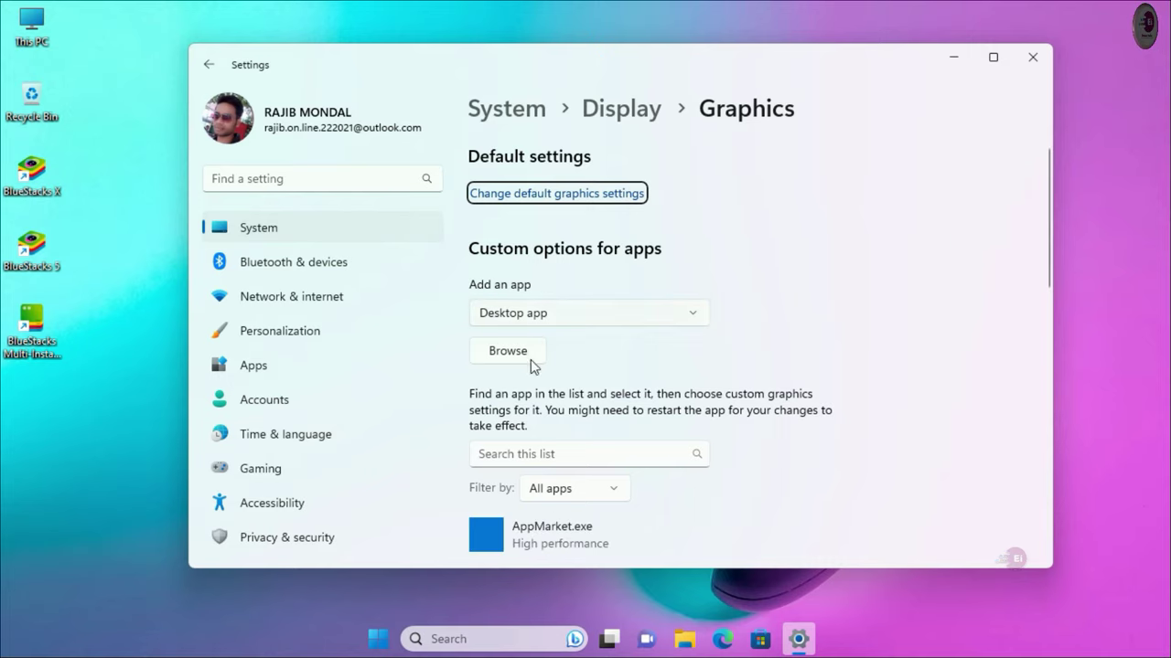
Step: Try to add the BlueStacks 5 shortcut from the Desktop as a desktop app with custom graphics options
left_click(501, 353)
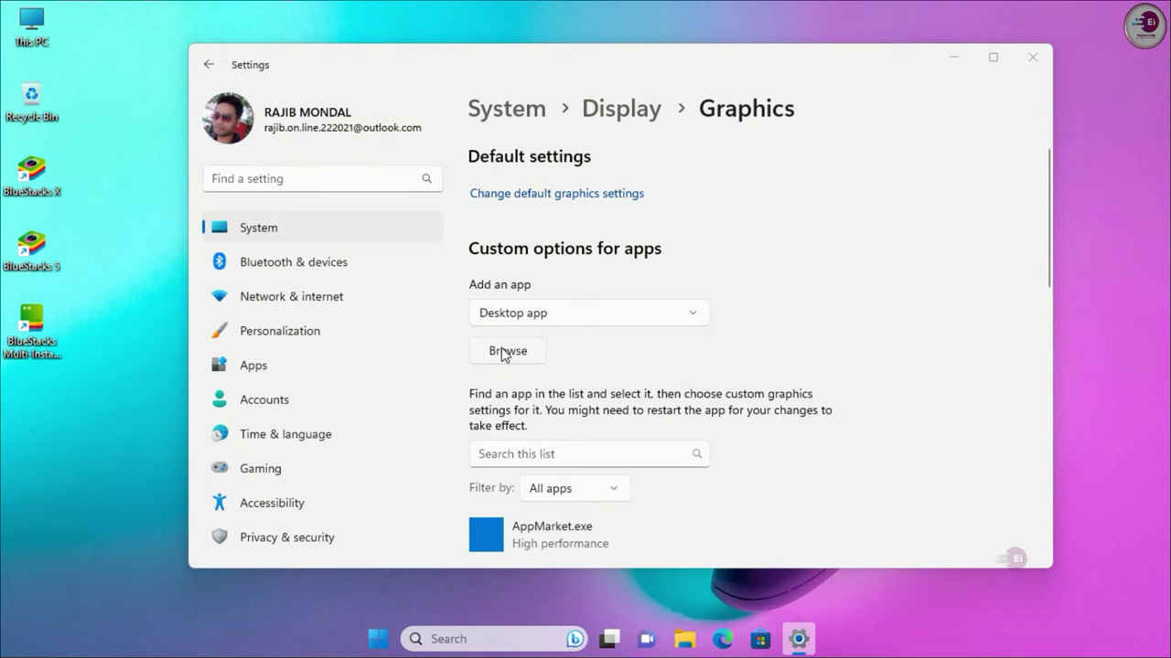
scroll(237, 243, "up", 5)
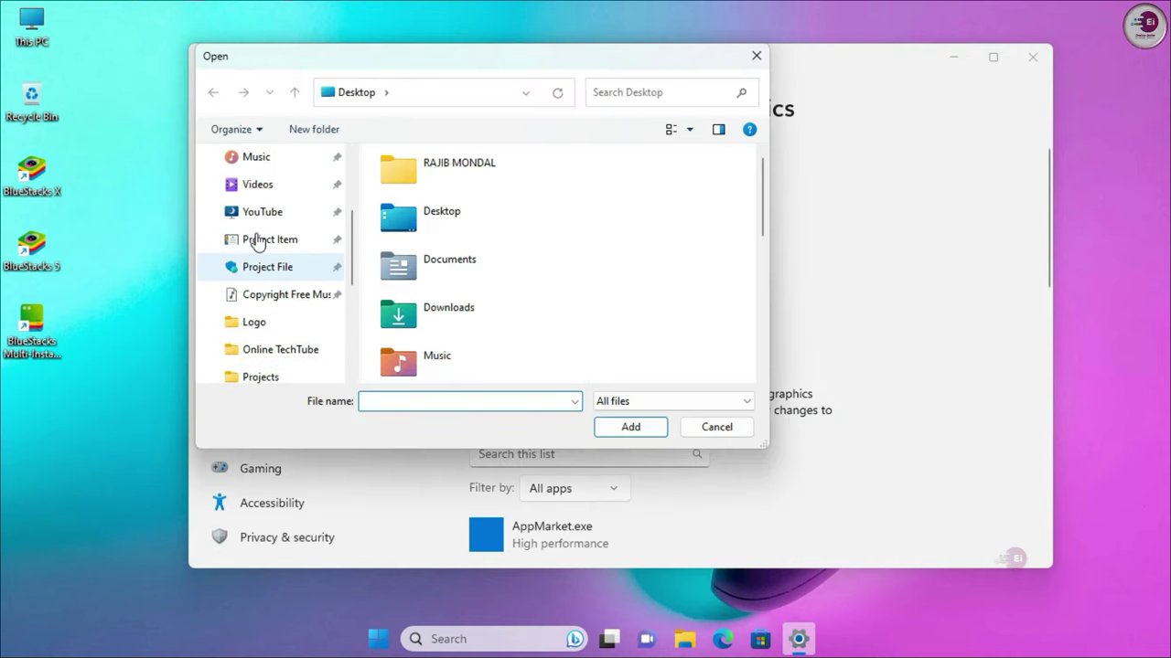
scroll(247, 238, "up", 2)
left_click(274, 216)
scroll(385, 228, "down", 5)
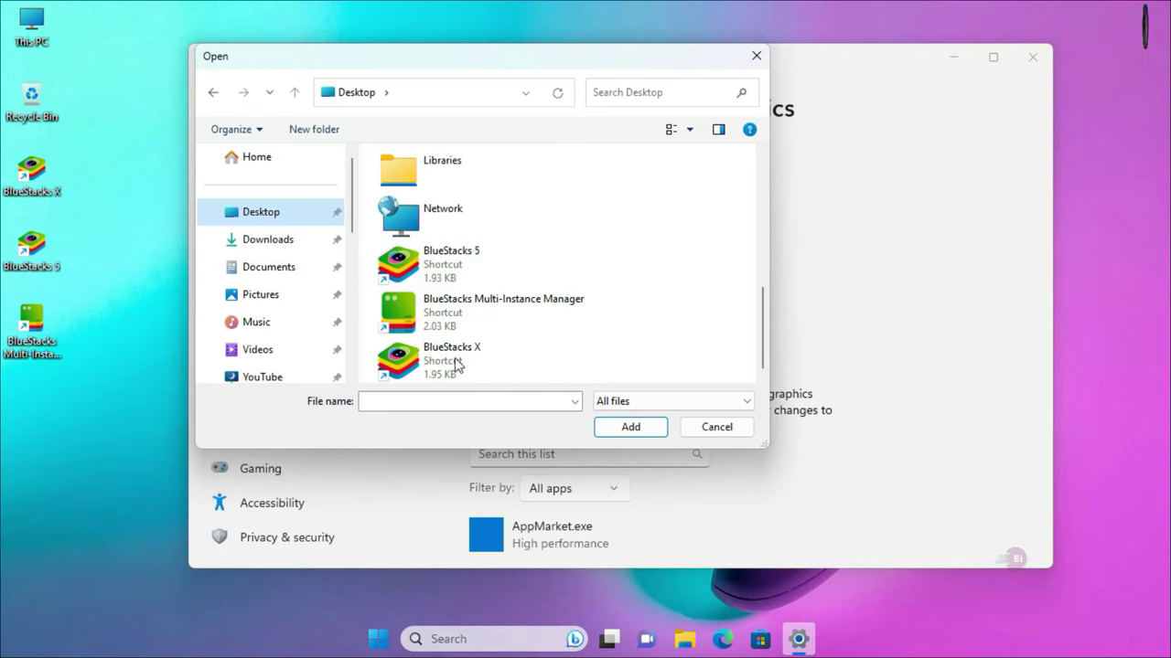
left_click(452, 277)
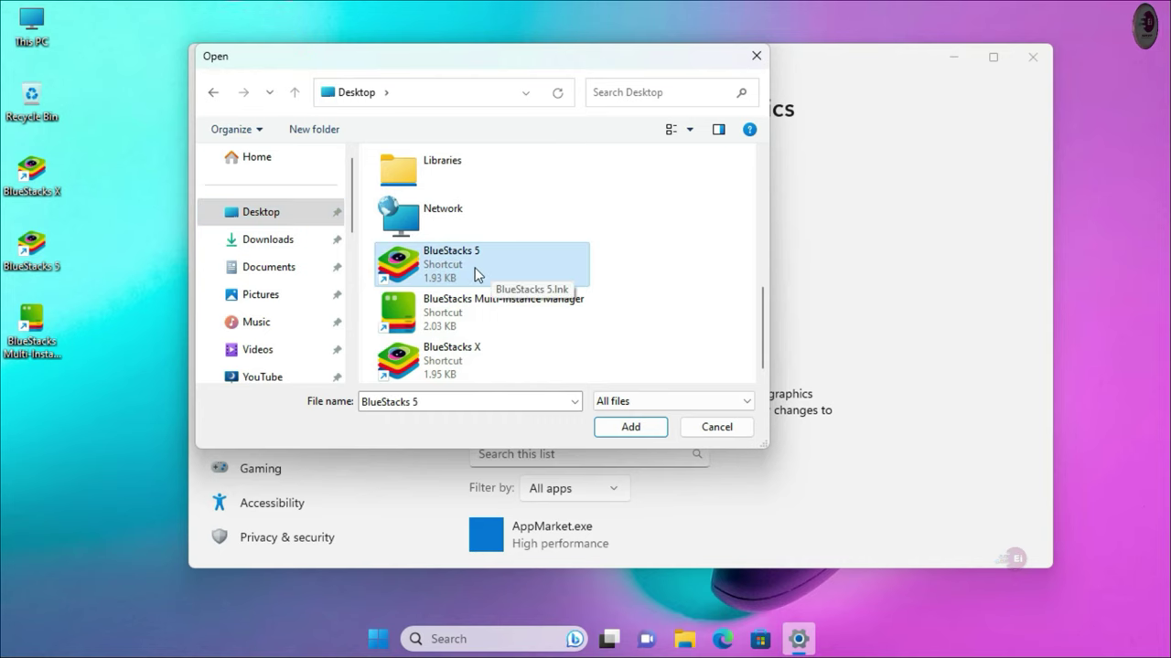
left_click(632, 427)
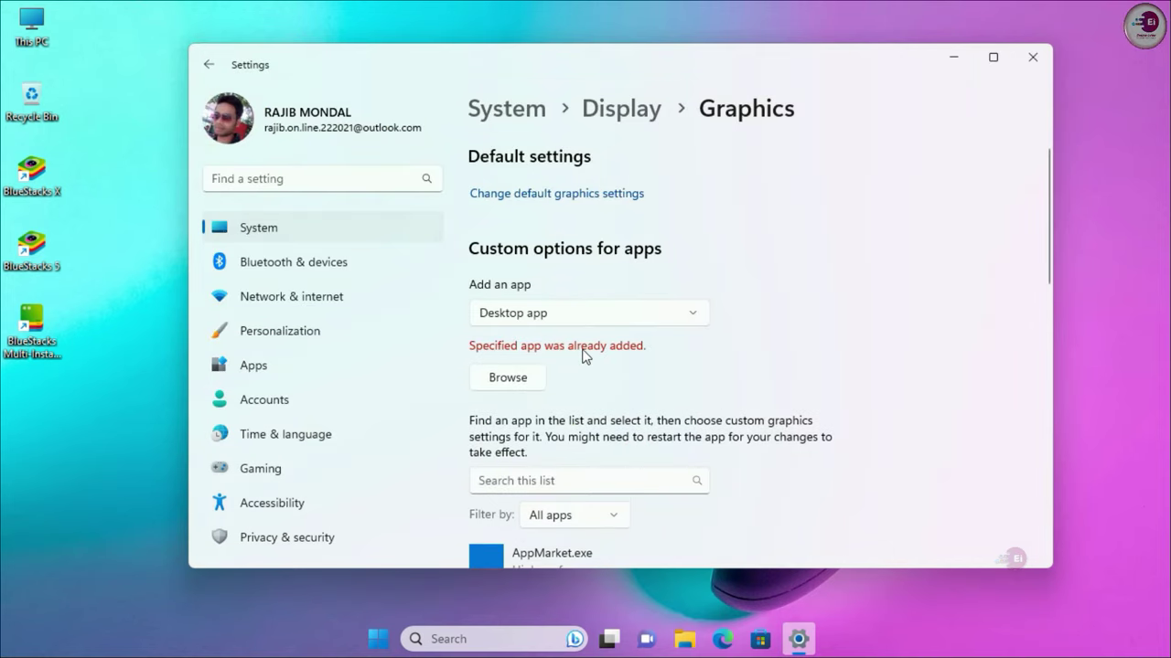
Step: Set the graphics preference of BlueStacks (HD-Player.exe) to High performance, save it and close Settings
scroll(622, 362, "down", 3)
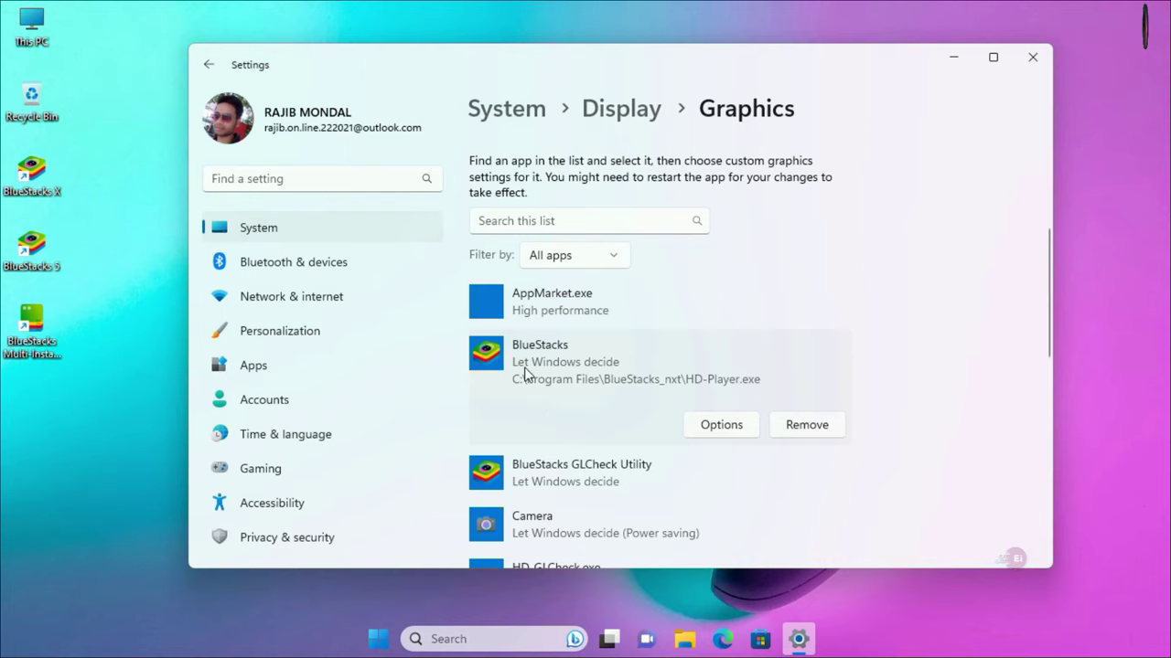
left_click(718, 426)
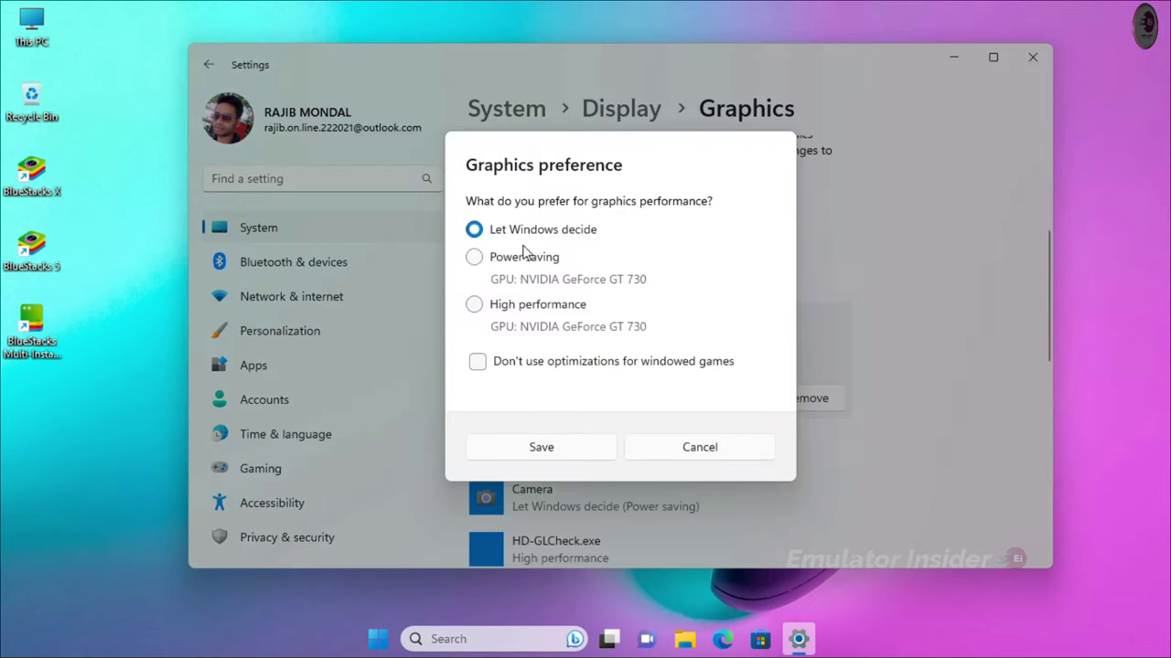
left_click(475, 306)
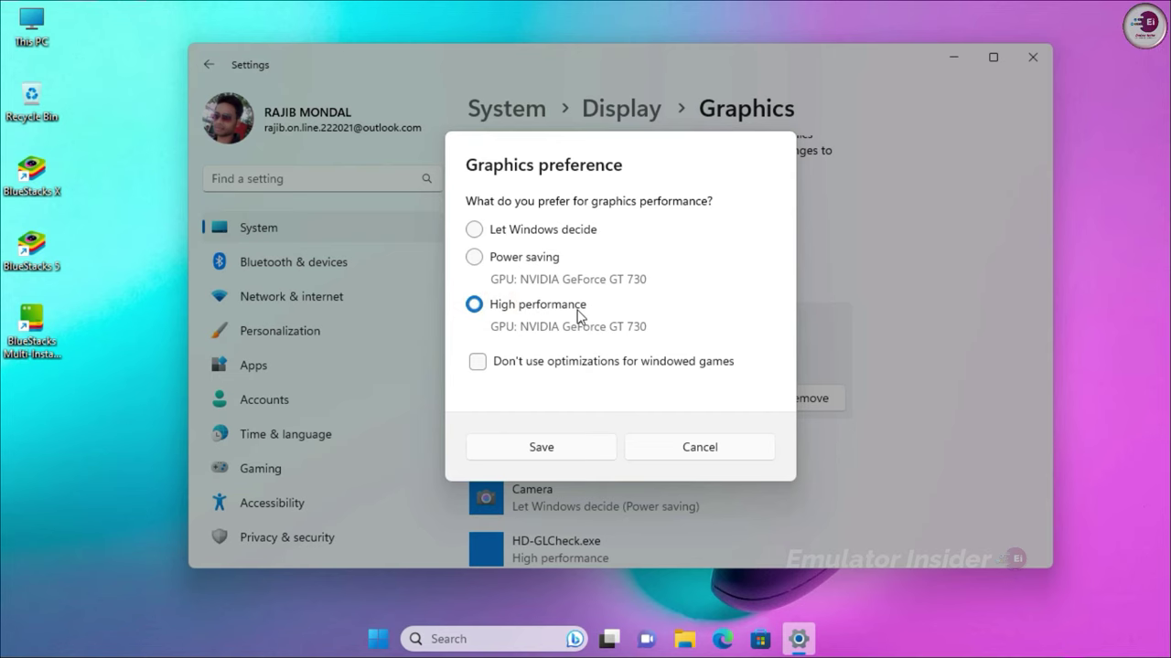
left_click(541, 446)
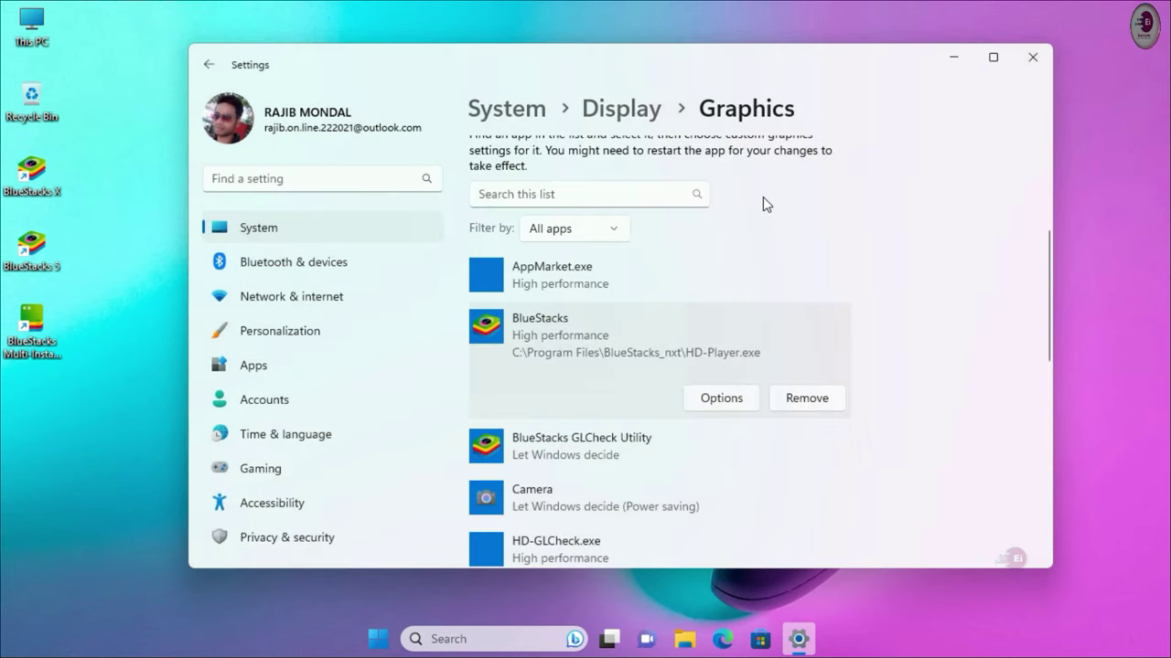
left_click(1033, 60)
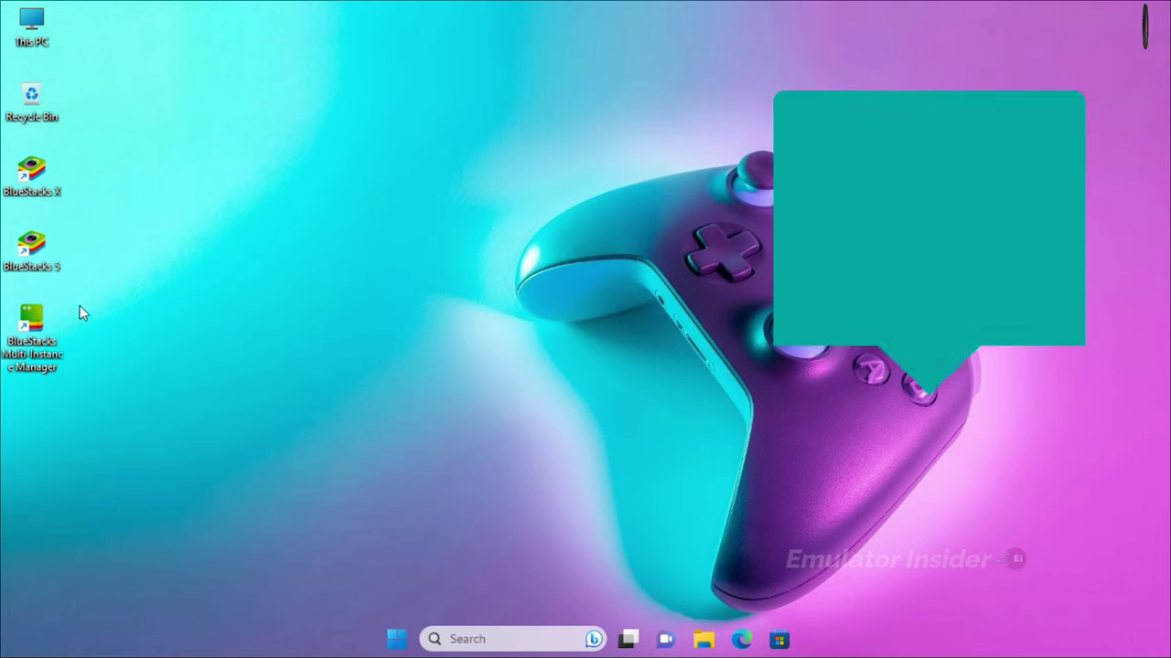
Step: Open the BlueStacks 5 desktop shortcut's compatibility properties and enable running the program as an administrator
right_click(42, 257)
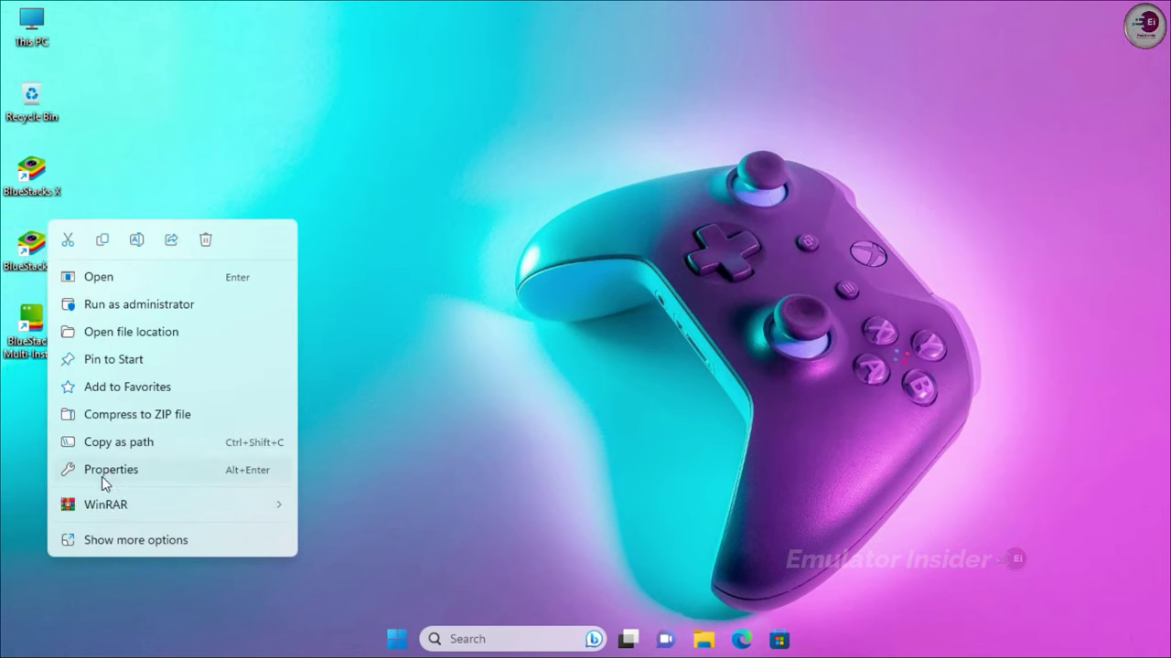
left_click(183, 475)
left_click_drag(228, 138, 266, 72)
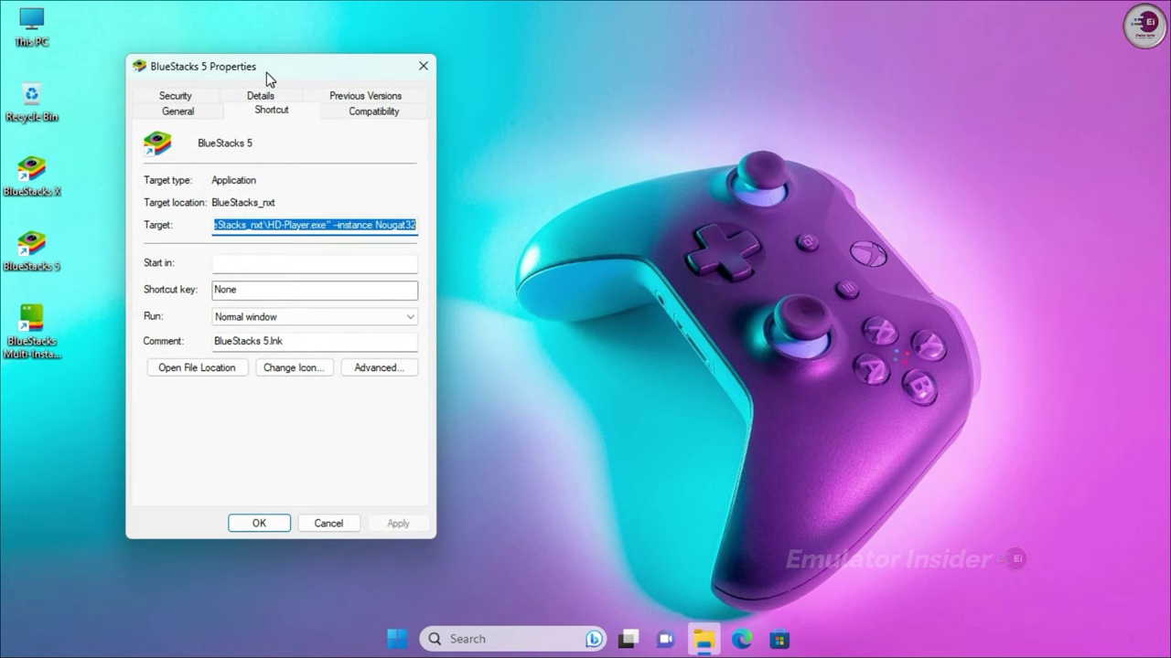
left_click(376, 114)
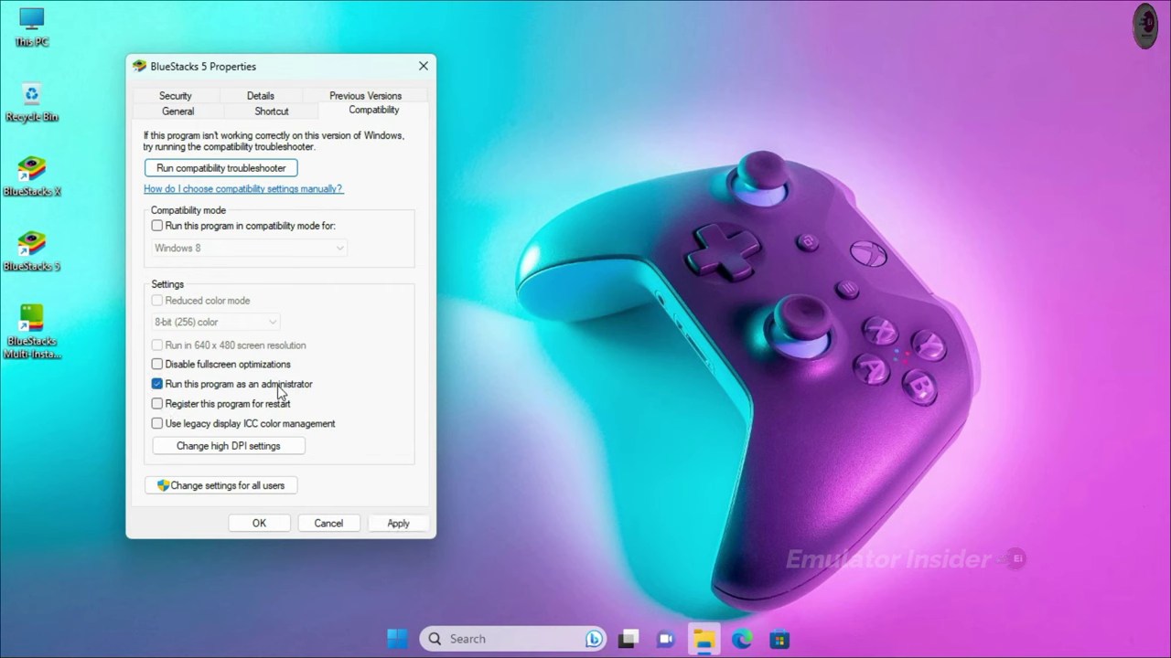
Step: Override the high DPI scaling behavior of HD-Player.exe with scaling performed by Application, and apply the shortcut's properties
left_click(241, 447)
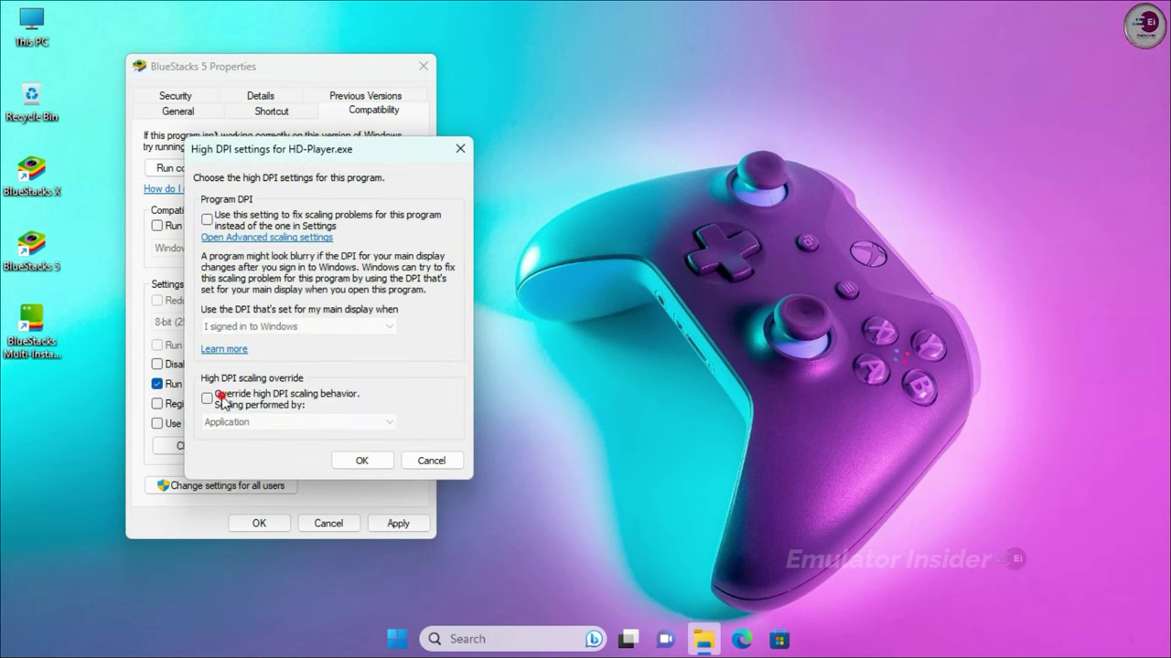
left_click(222, 396)
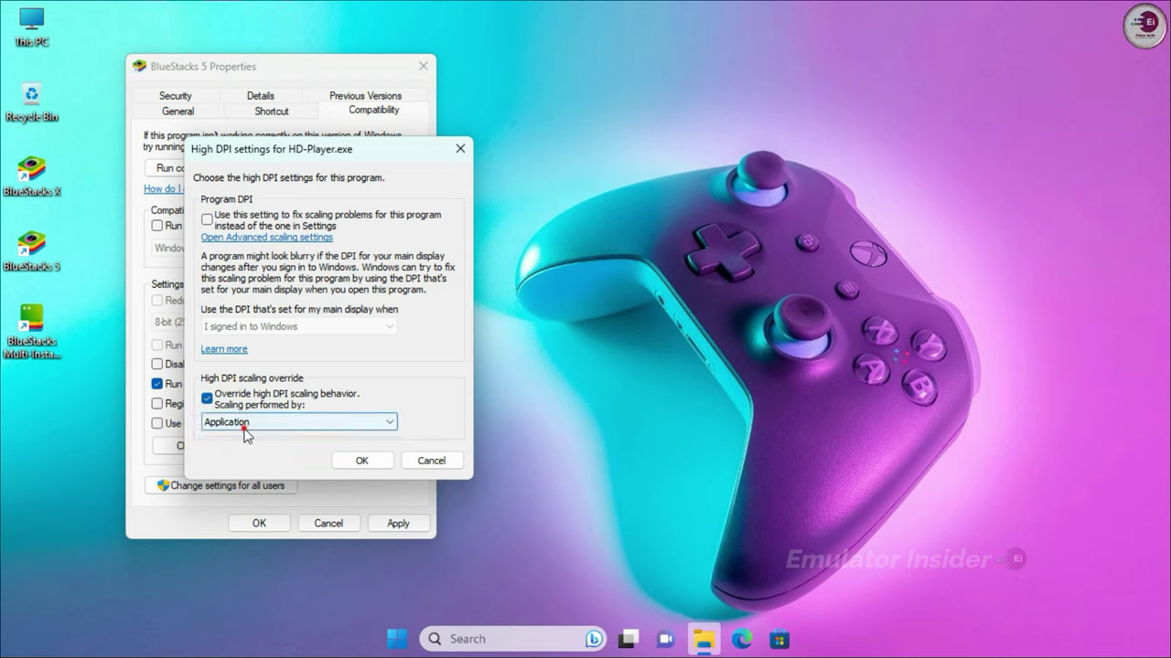
left_click(236, 421)
left_click(239, 428)
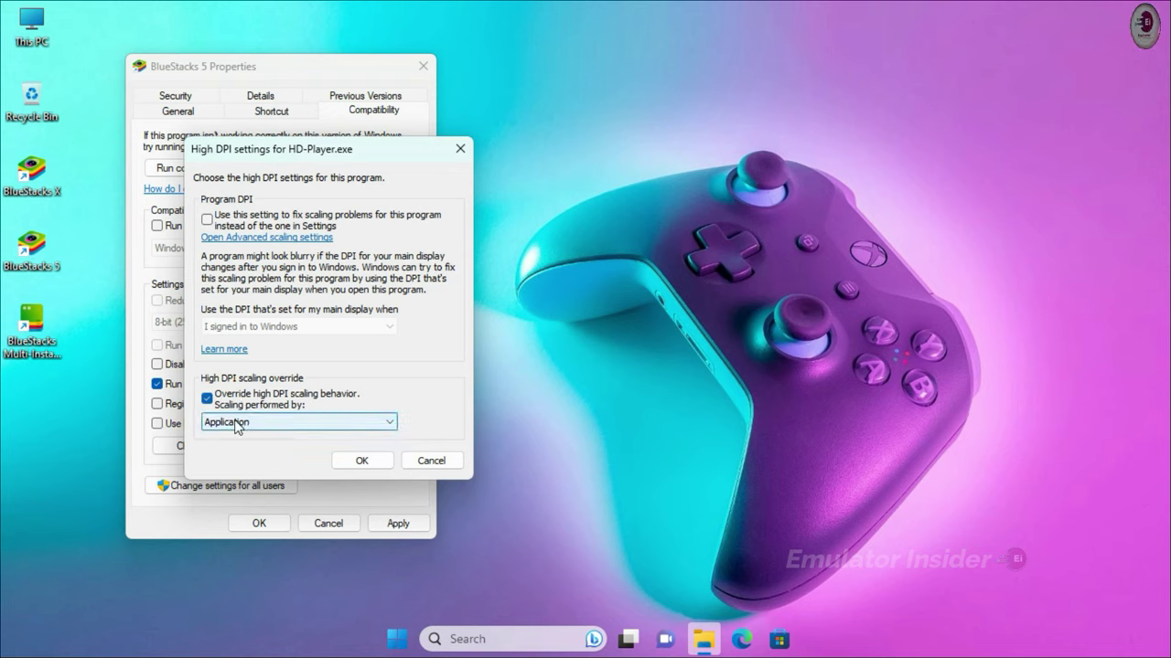
left_click(364, 460)
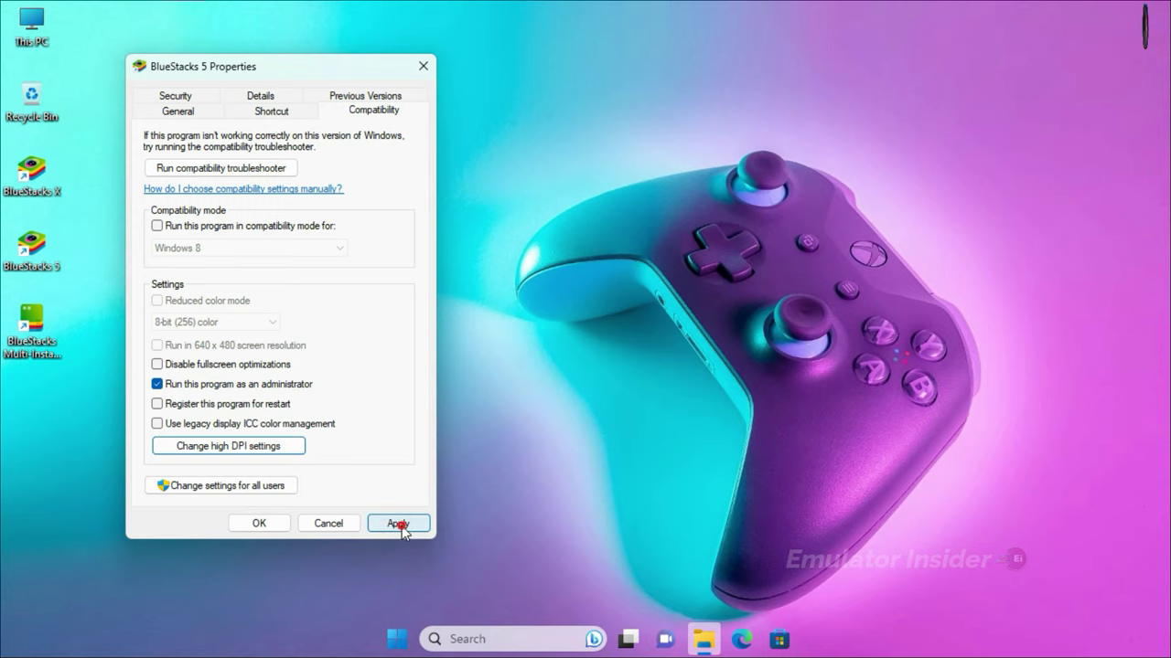
left_click(399, 525)
left_click(253, 526)
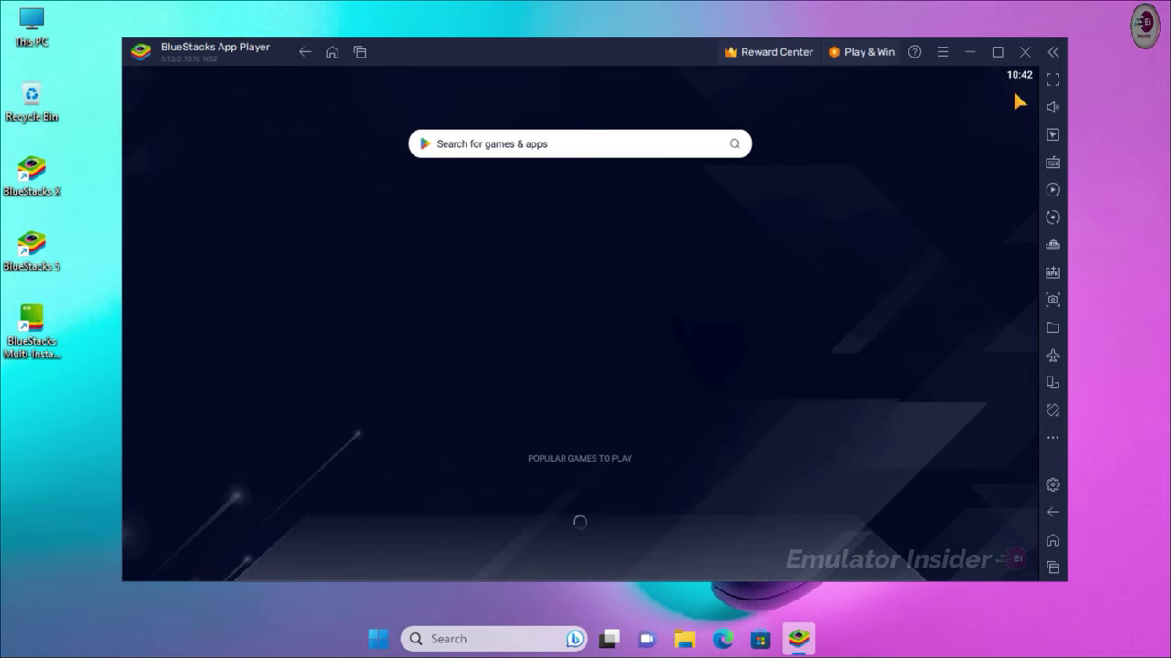
Step: Exit BlueStacks App Player and launch the BlueStacks Multi-Instance Manager from the desktop
left_click(942, 52)
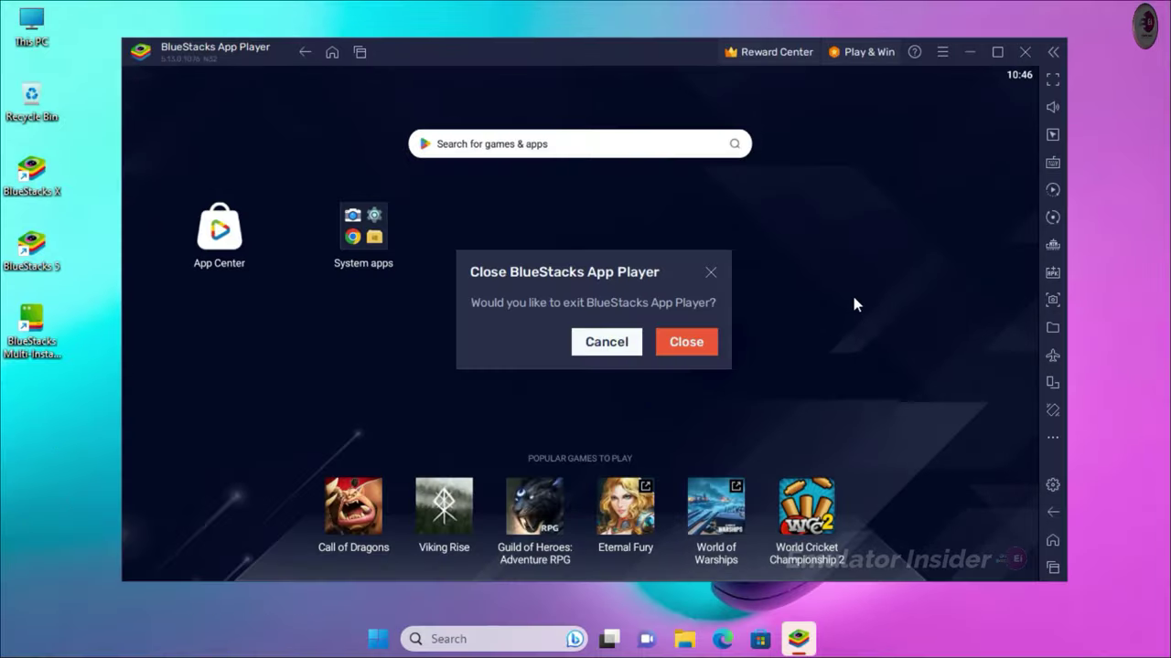
left_click(671, 346)
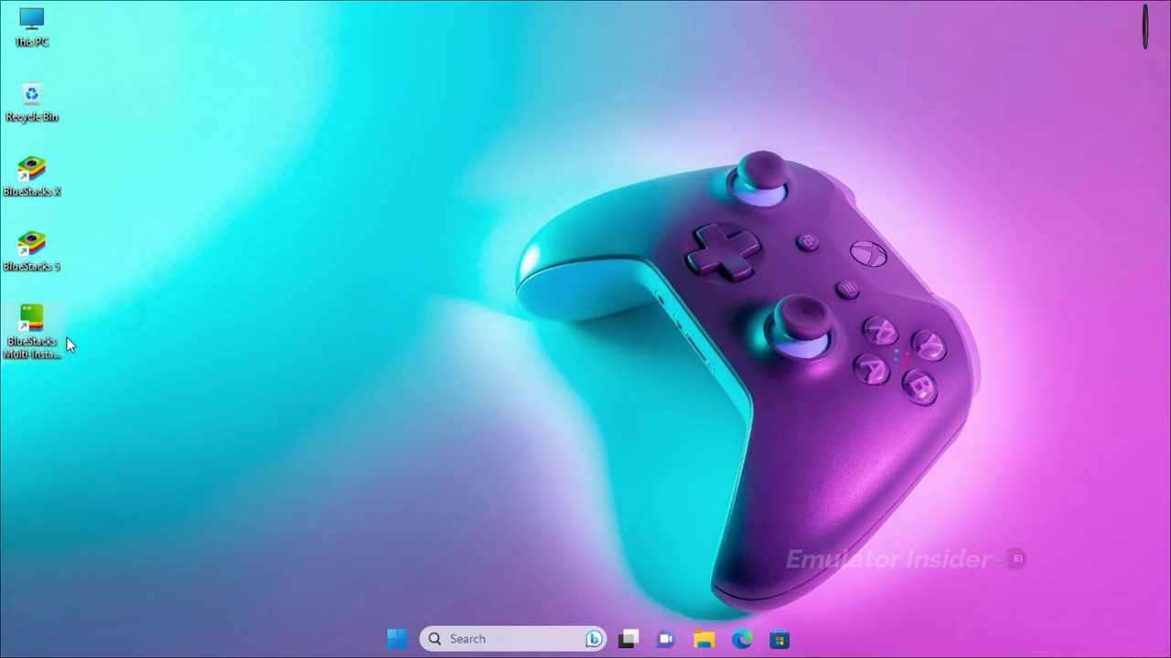
double_click(35, 319)
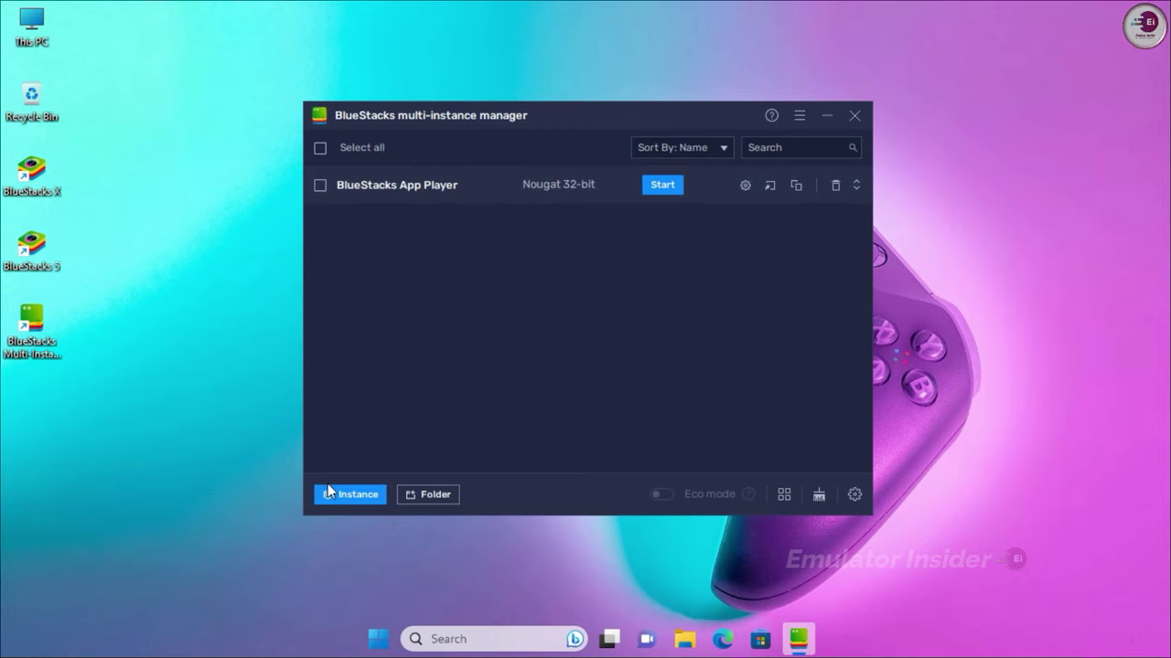
Step: Begin a fresh instance with Nougat 32-bit as the Android version and proceed to its configuration
left_click(358, 494)
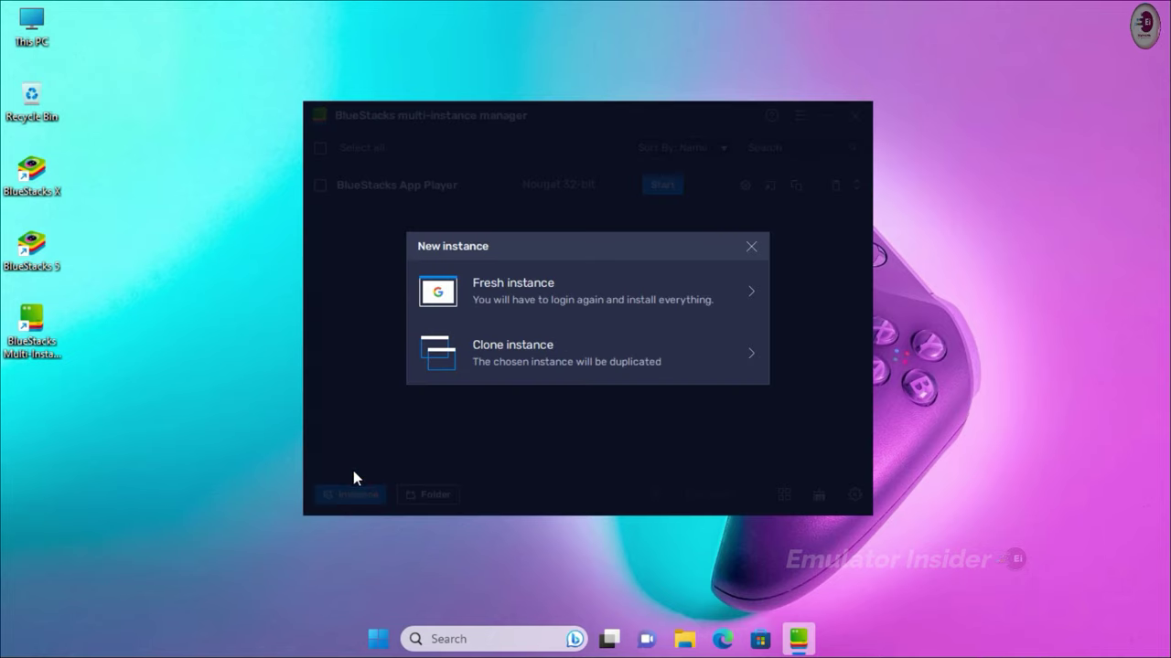
left_click(512, 289)
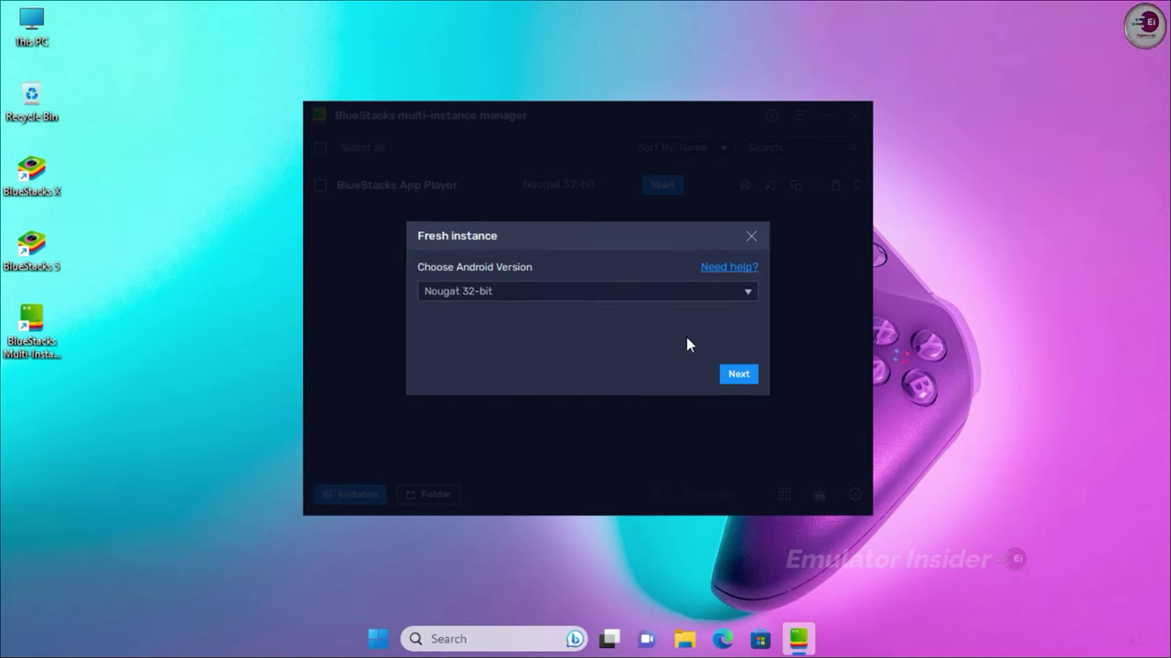
left_click(704, 291)
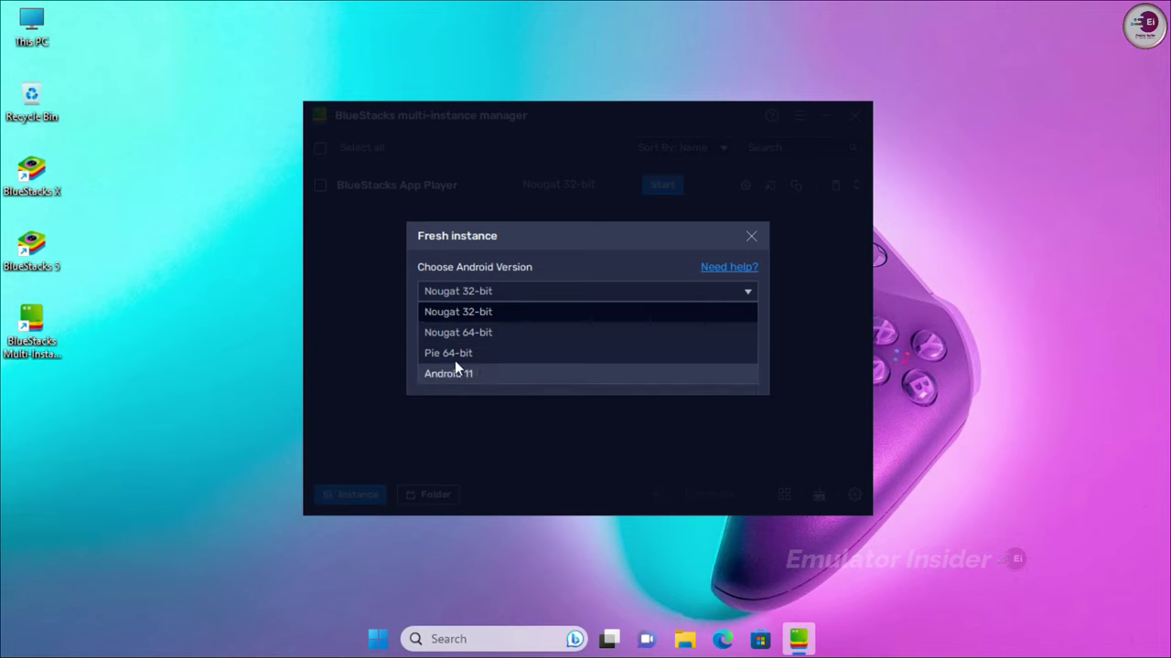
left_click(450, 313)
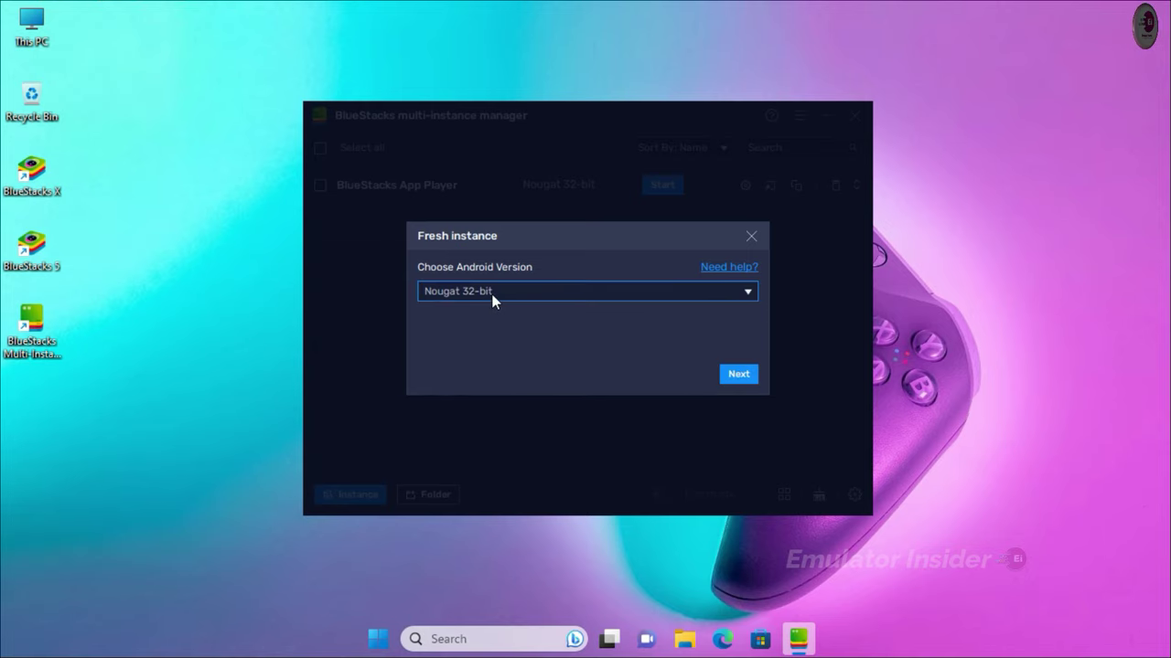
left_click(739, 375)
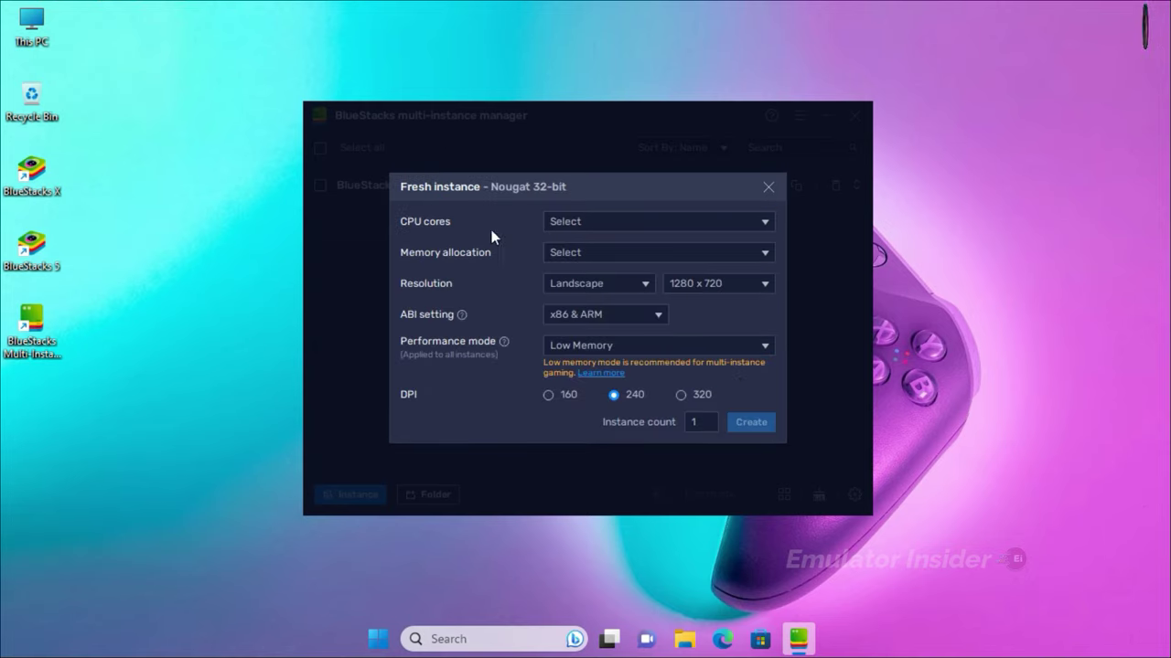
Step: Set the fresh instance to Low (1 Core) CPU, Enhanced (4 GB) memory and 1920 x 1080 landscape resolution
left_click(618, 223)
left_click(579, 283)
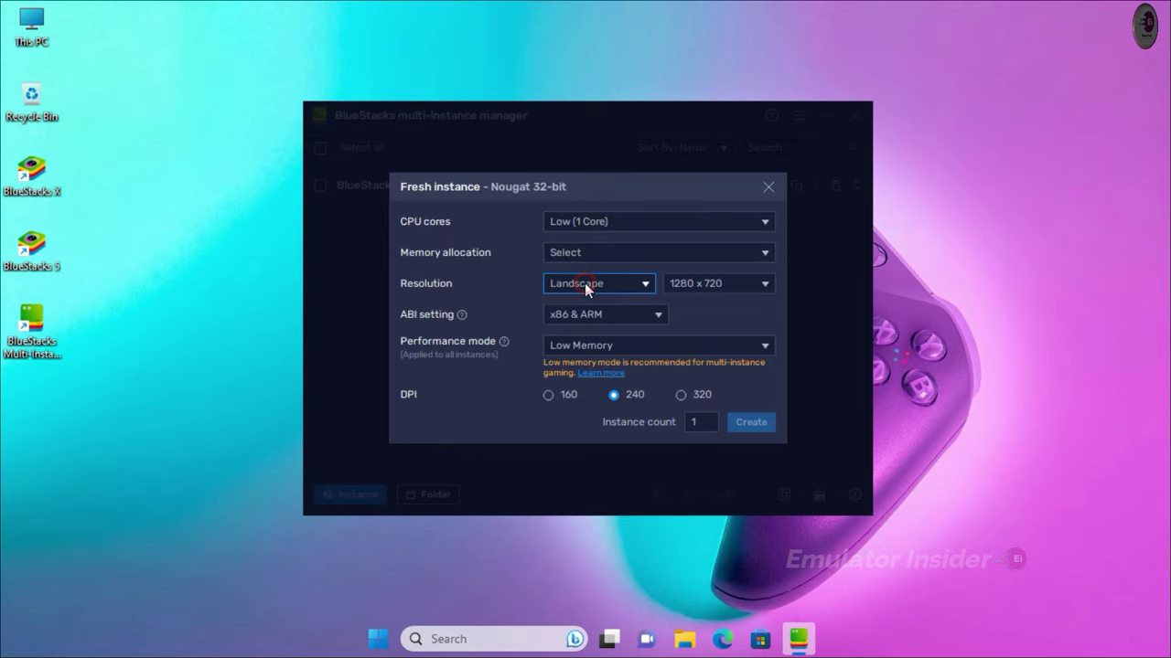
left_click(592, 250)
left_click(595, 272)
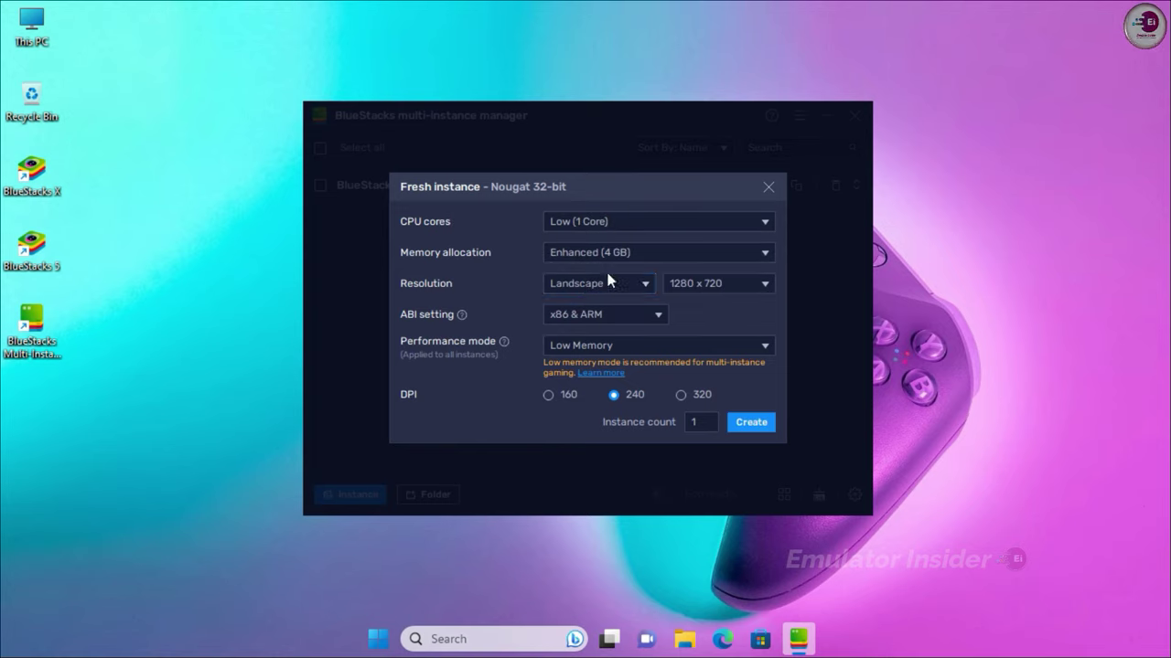
left_click(702, 284)
left_click(708, 347)
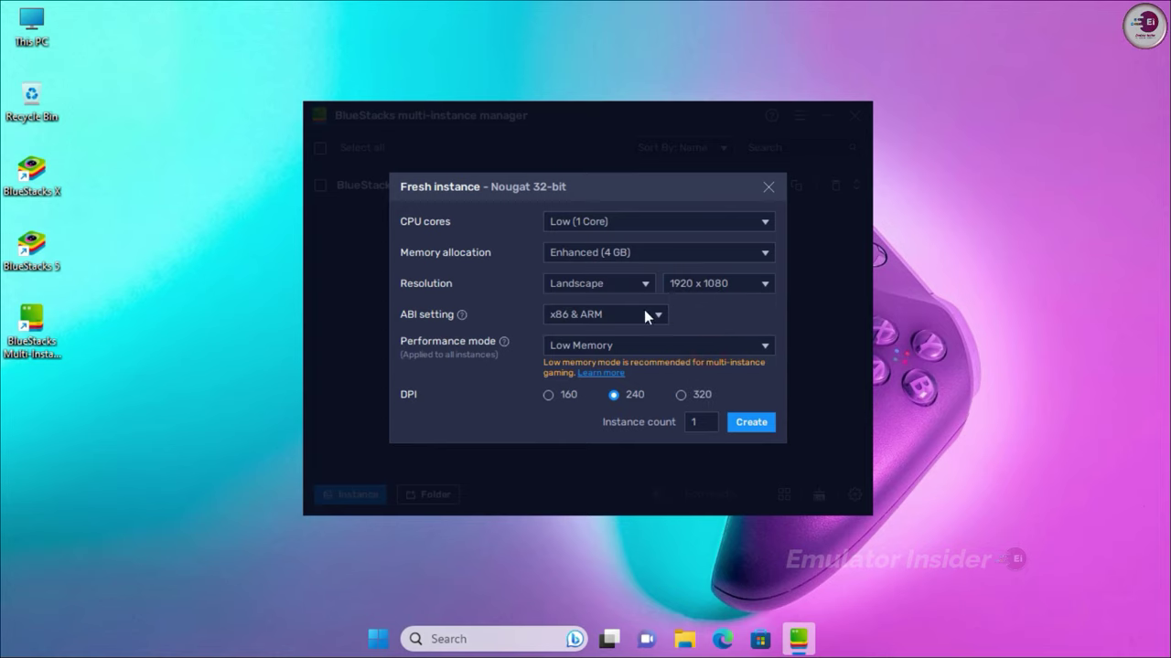
Step: Keep the ABI setting x86 & ARM, set the performance mode to High Performance, and create the instance
left_click(641, 315)
left_click(641, 315)
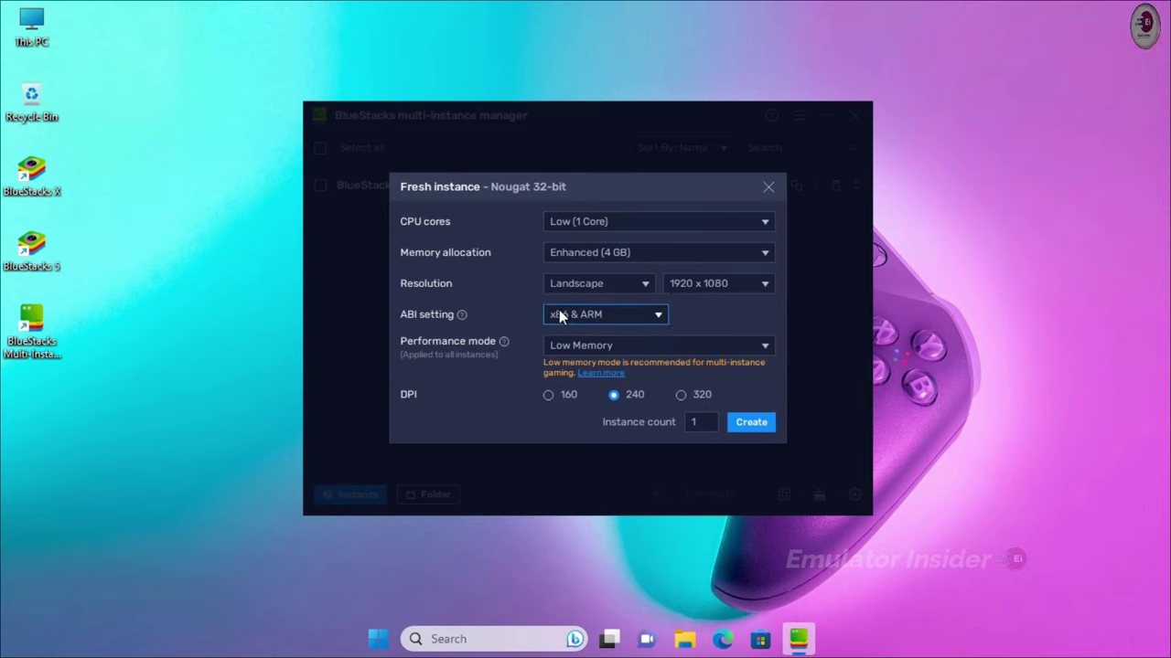
left_click(601, 340)
left_click(600, 390)
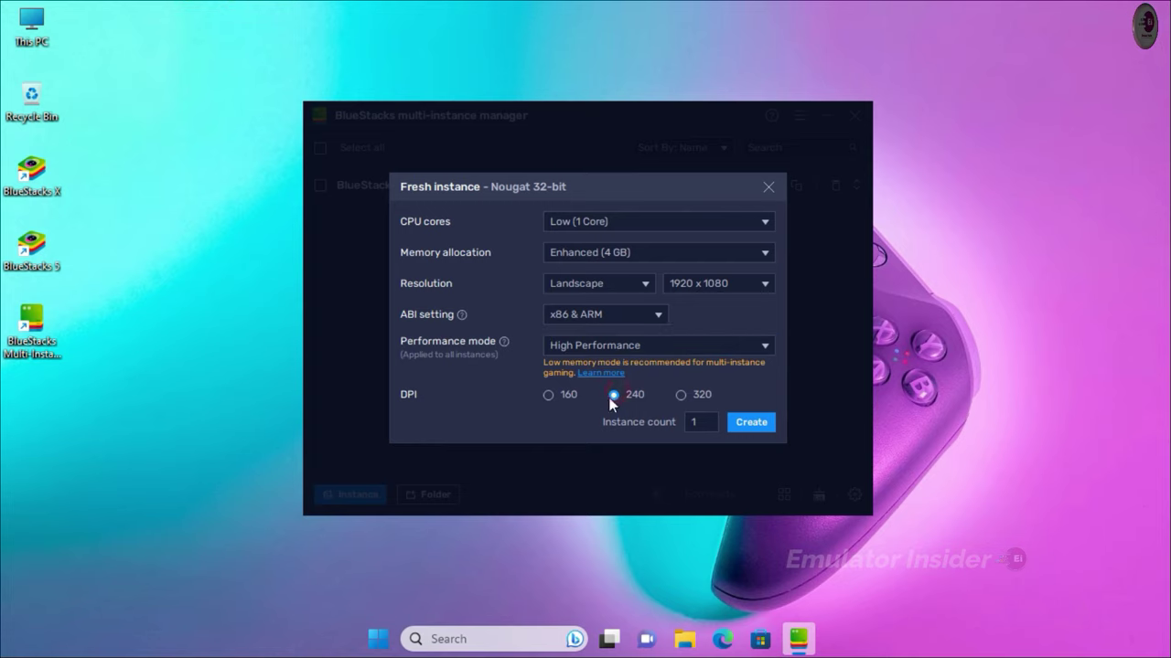
left_click(751, 423)
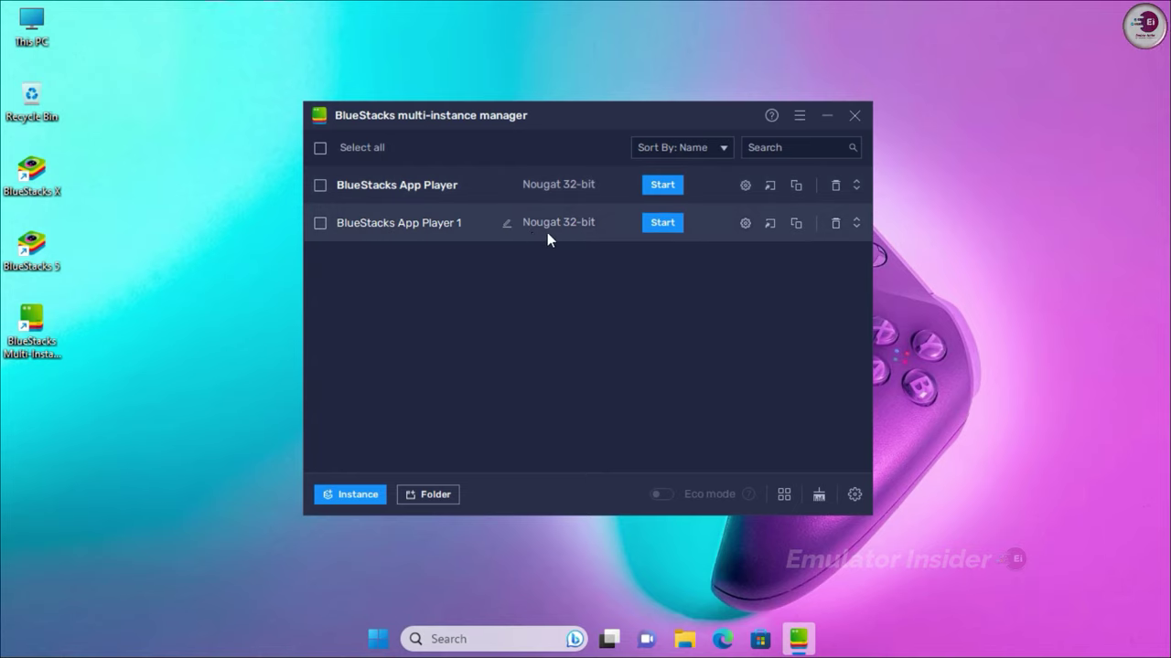
Step: Select the BlueStacks App Player 1 instance and create a desktop shortcut for it
left_click(320, 223)
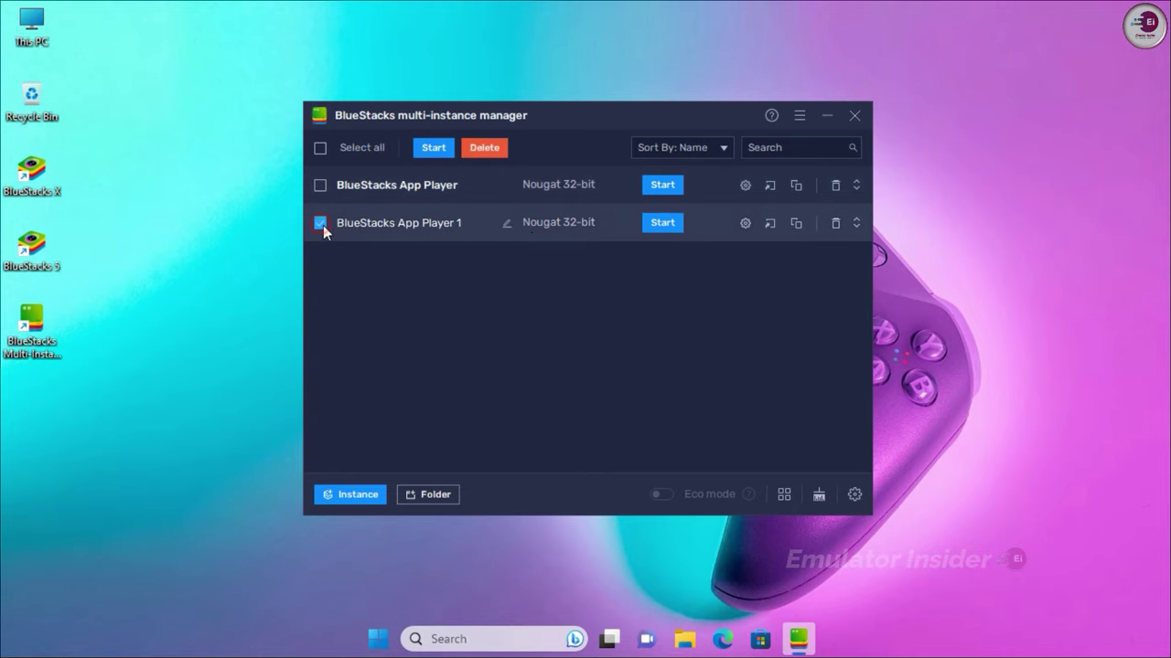
left_click(769, 226)
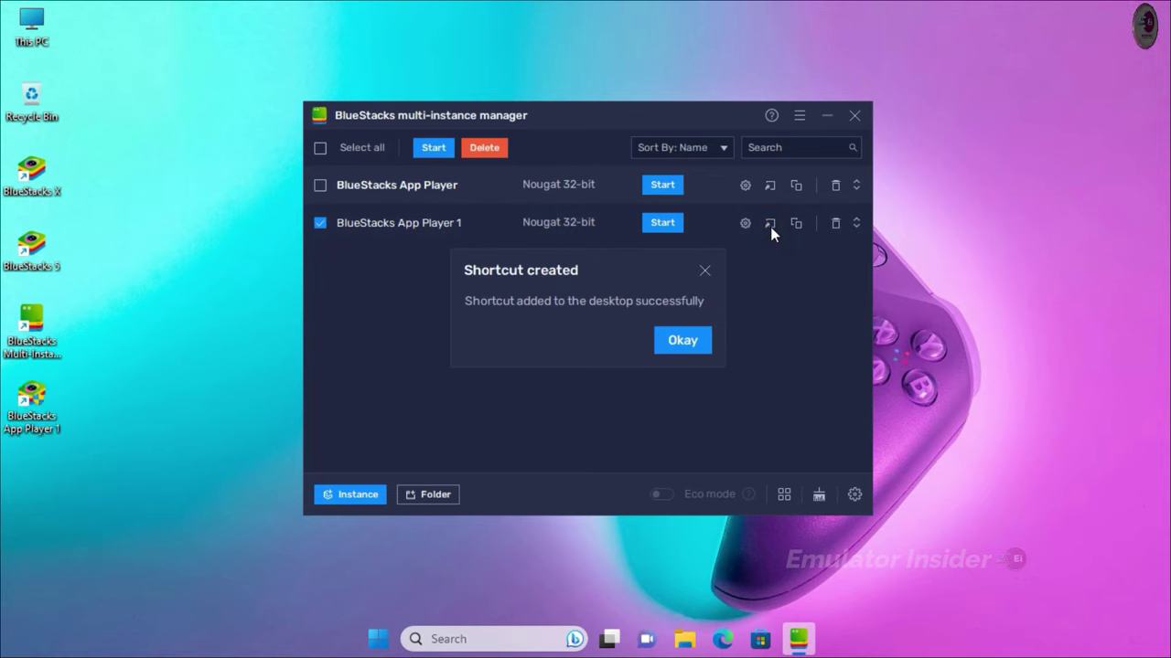
left_click(672, 348)
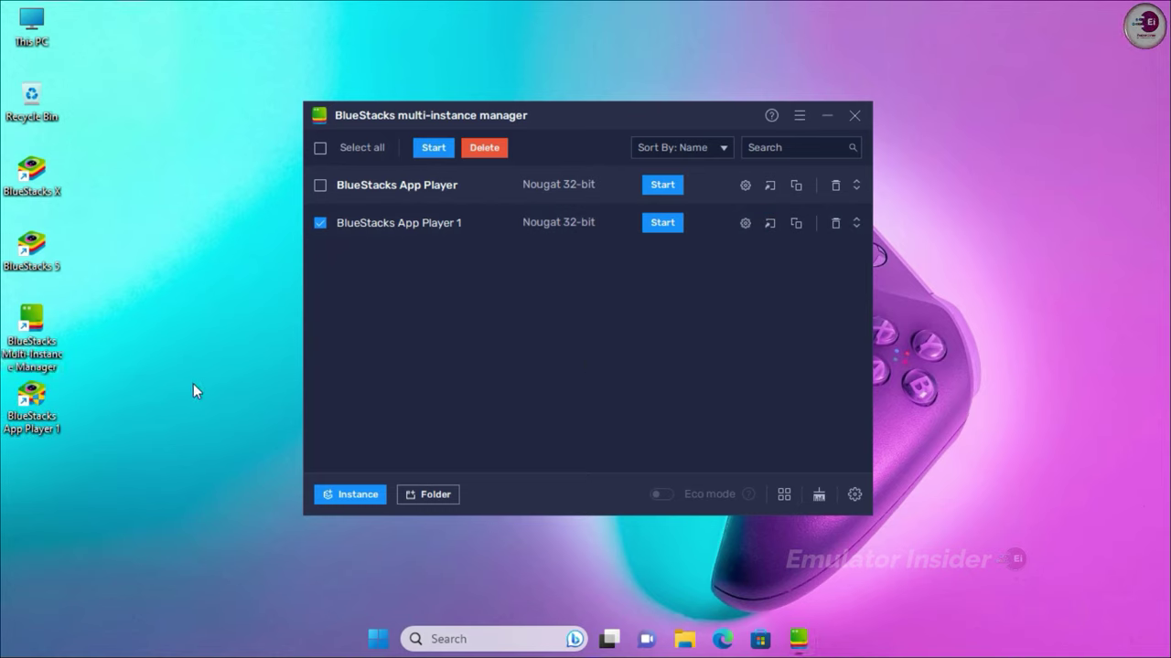
left_click_drag(192, 383, 9, 439)
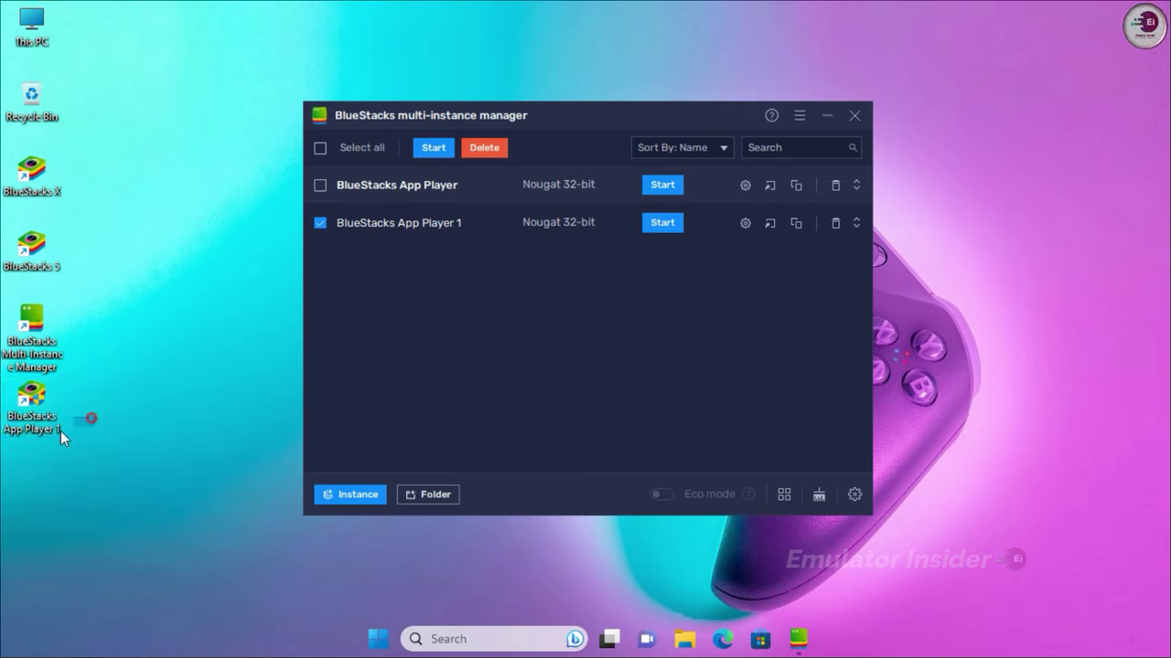
Step: Start the BlueStacks App Player 1 instance and enlarge its window slightly
left_click(662, 231)
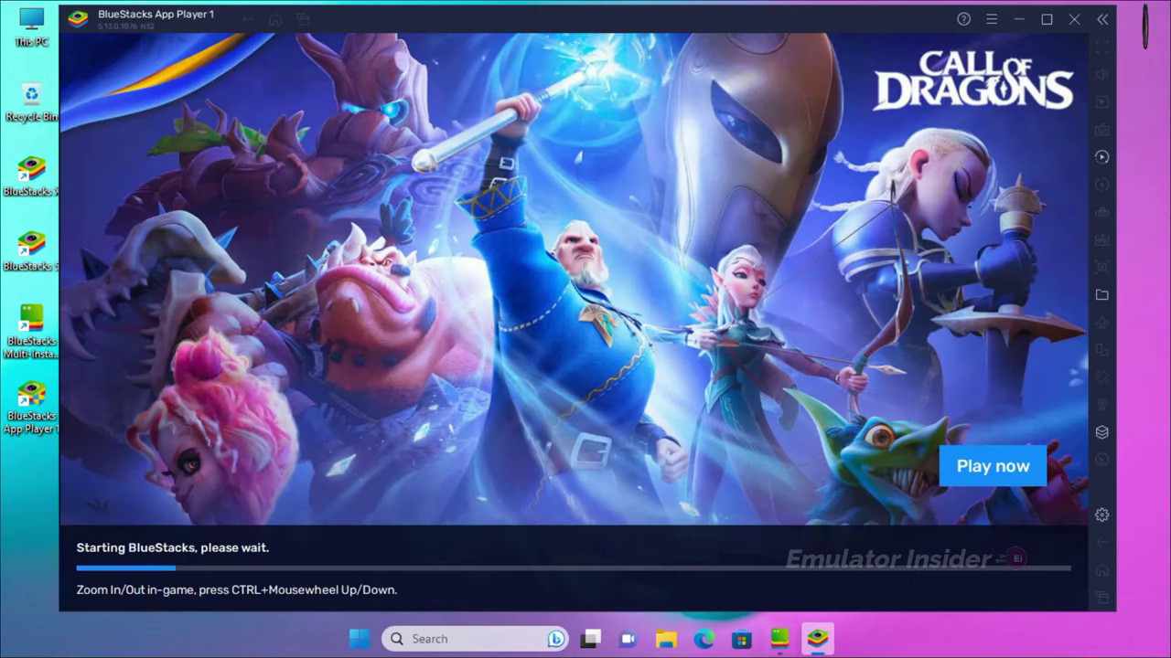
left_click(836, 109)
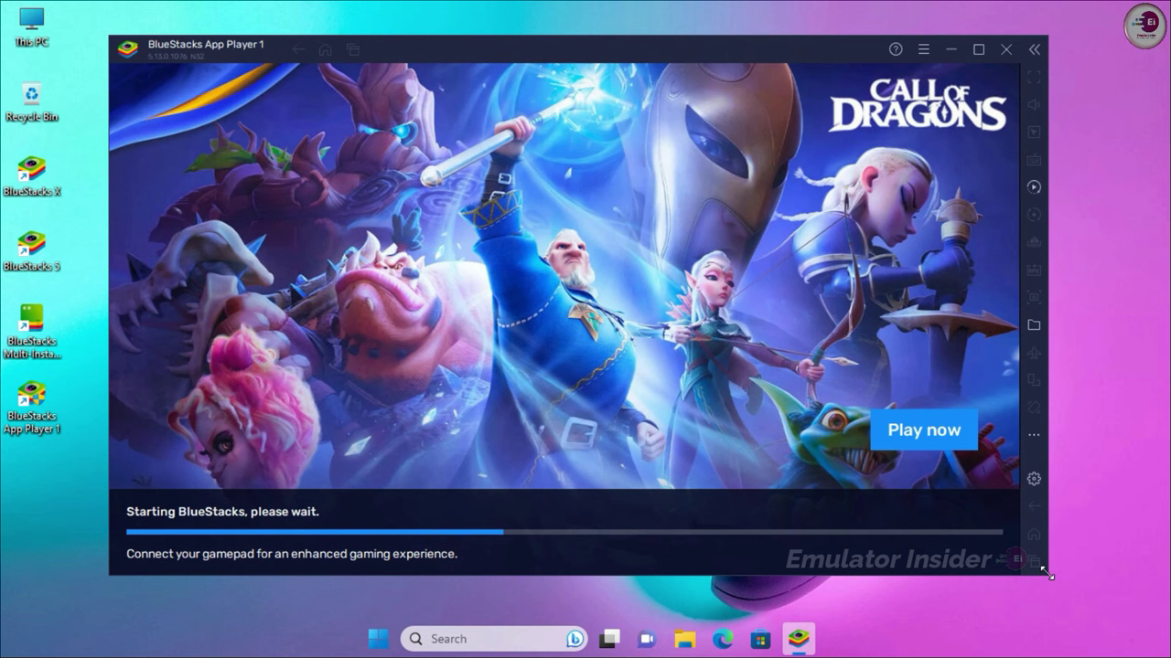
left_click_drag(1045, 574, 1077, 600)
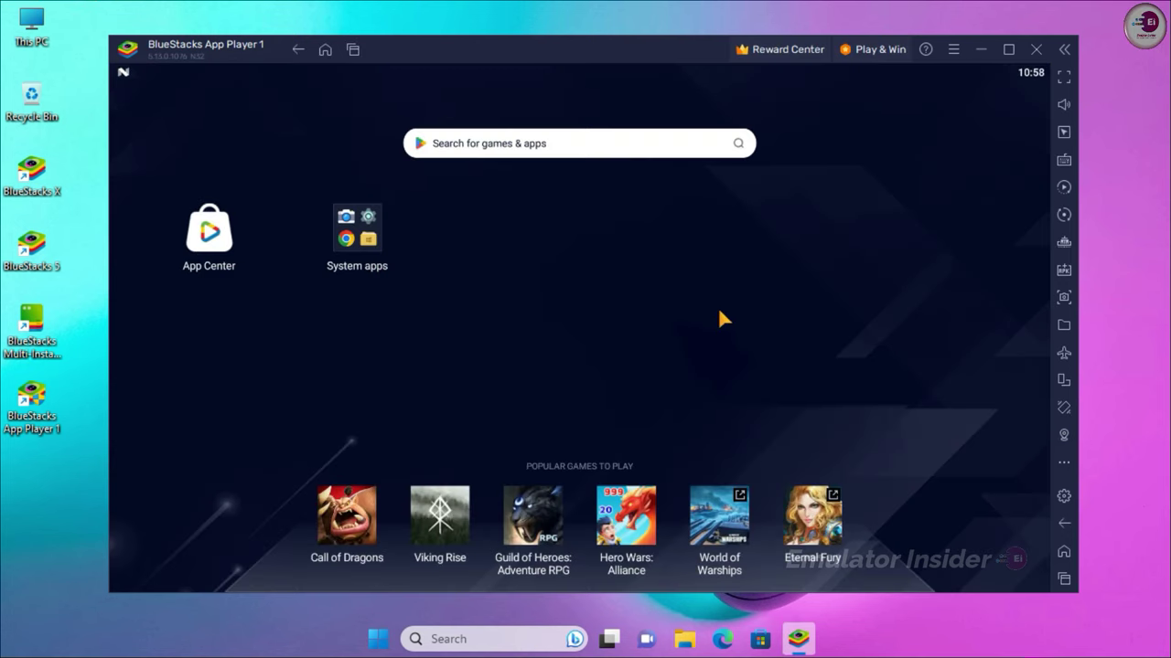
Step: Check the Android notifications, the System apps folder and the window menu of BlueStacks App Player 1
left_click_drag(163, 75, 174, 249)
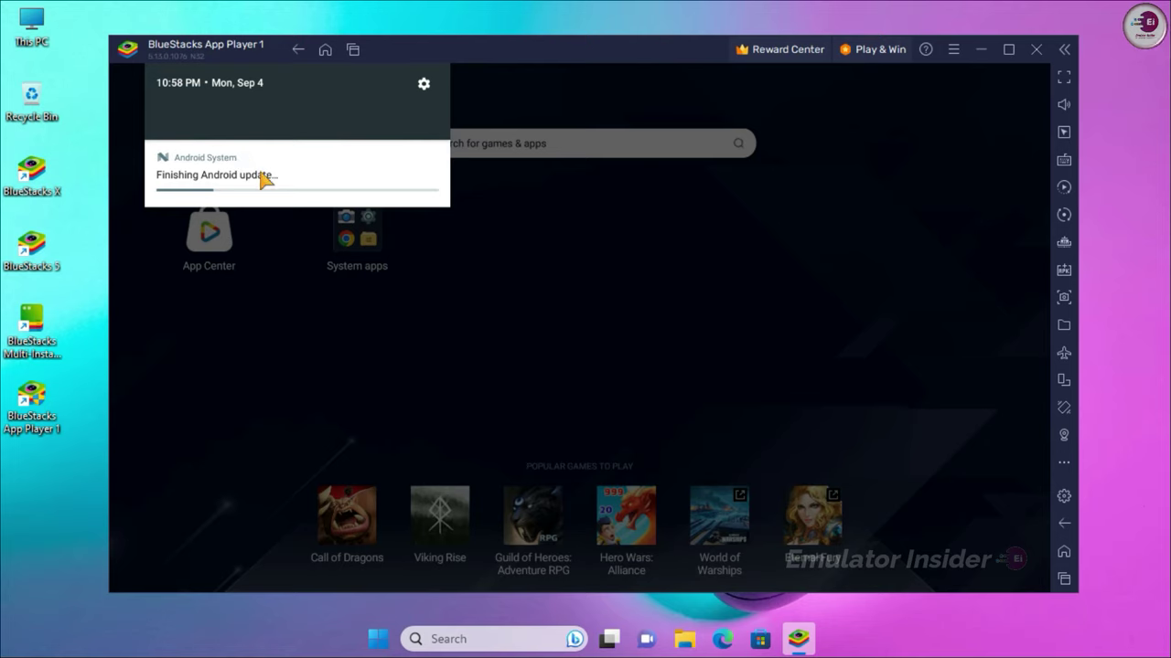
left_click(420, 162)
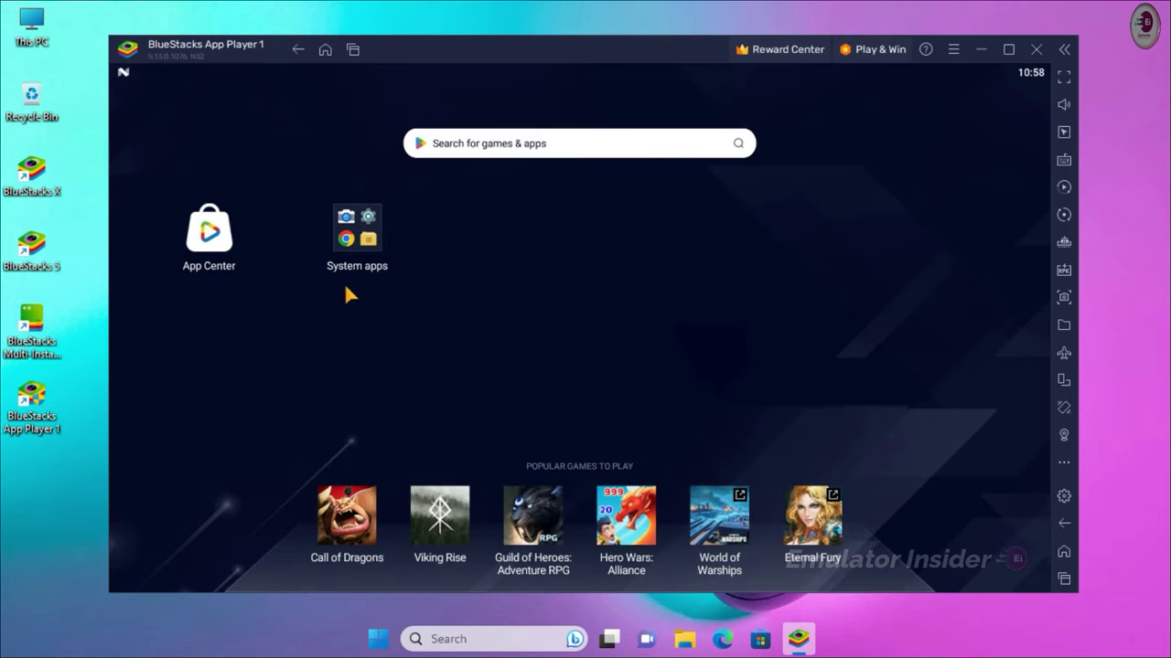
left_click(358, 233)
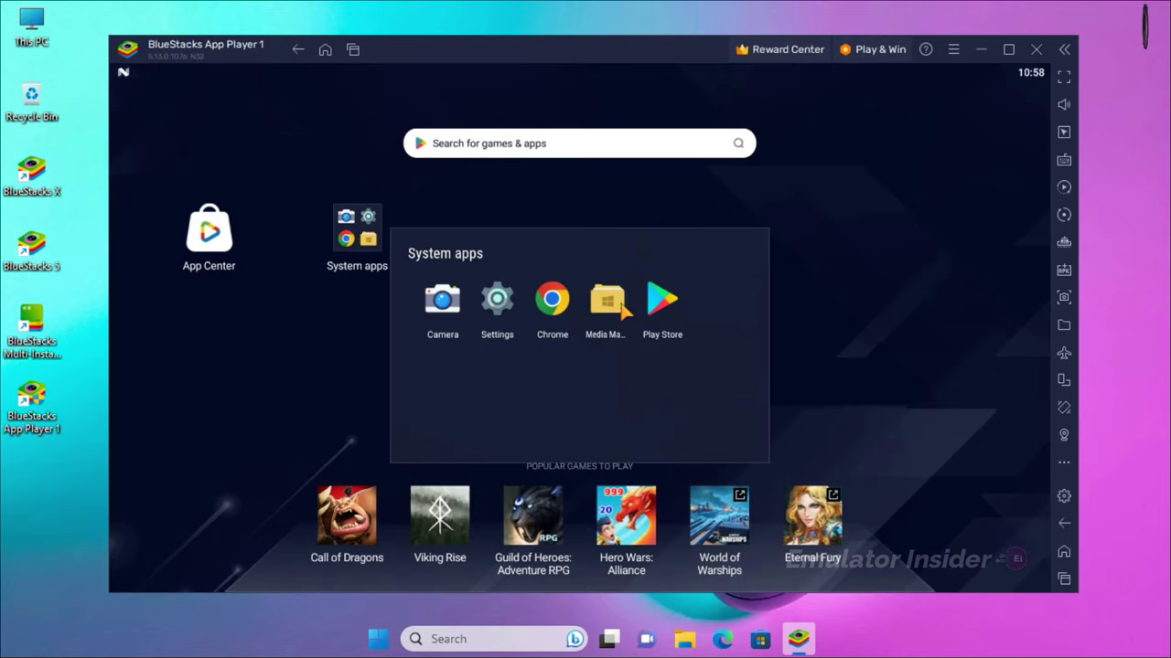
left_click(948, 88)
left_click(953, 49)
left_click(926, 80)
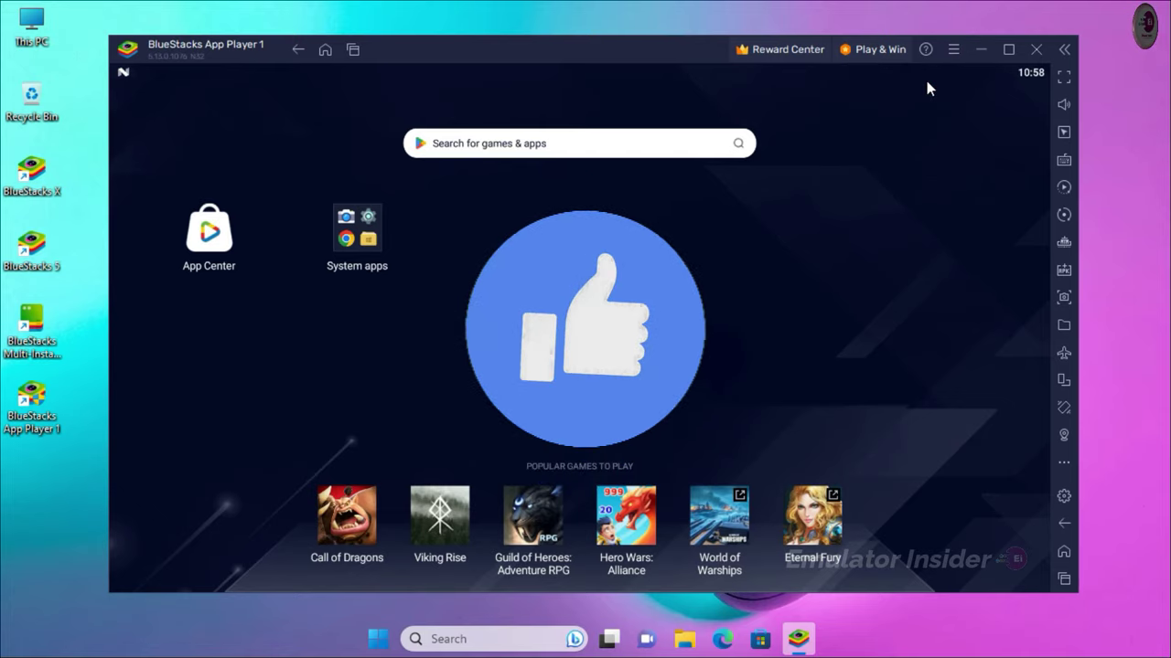